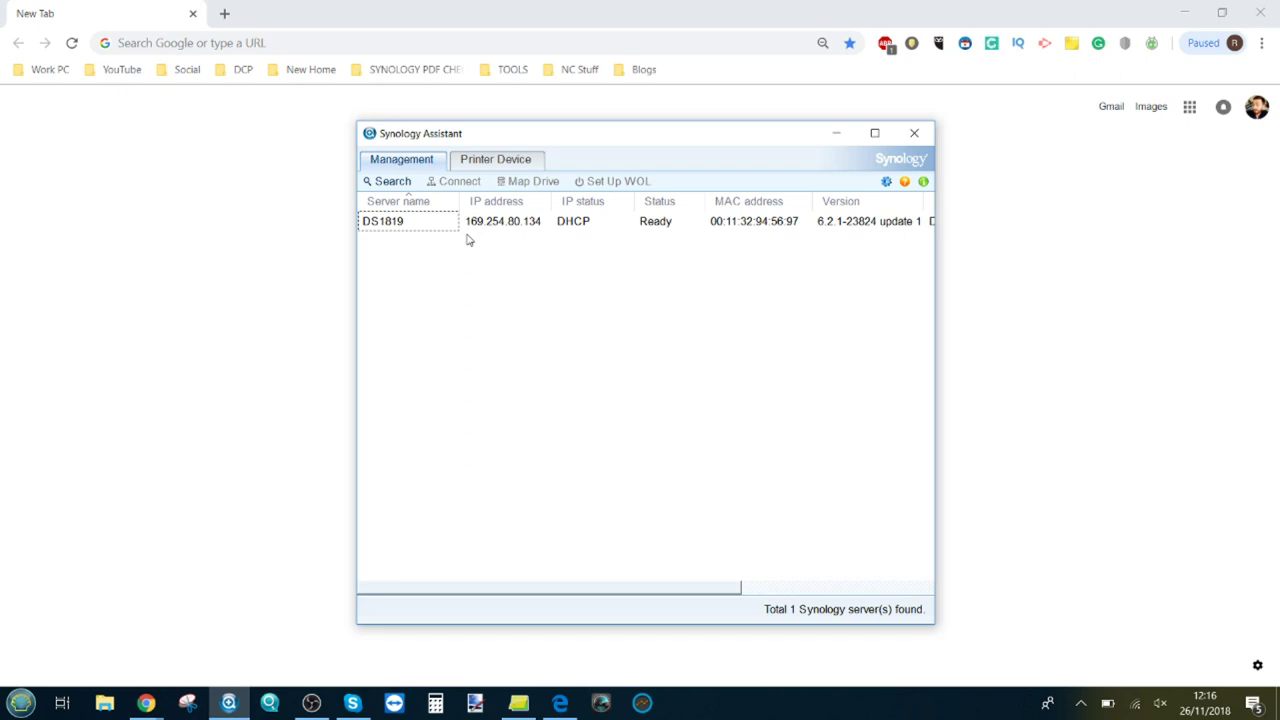
Step: Sign in to the DS1819 DSM page as admin and decline saving the browser password
double_click(490, 229)
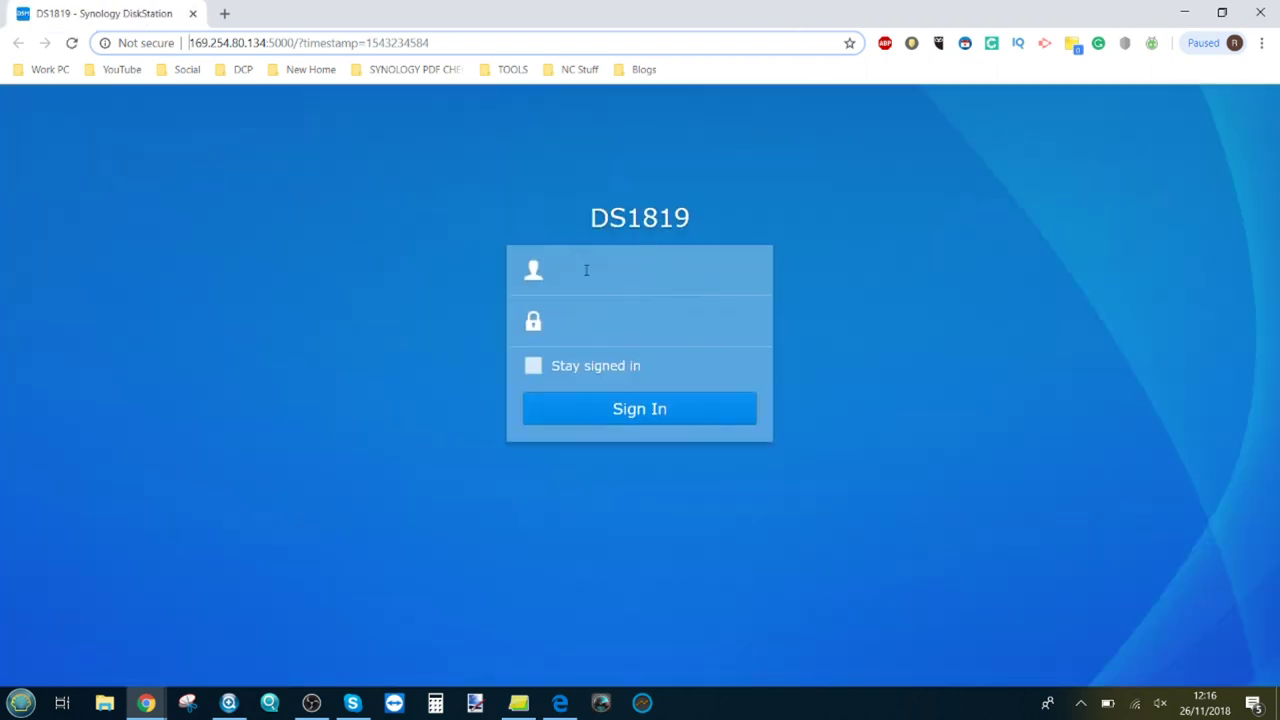
left_click(586, 270)
type("admin")
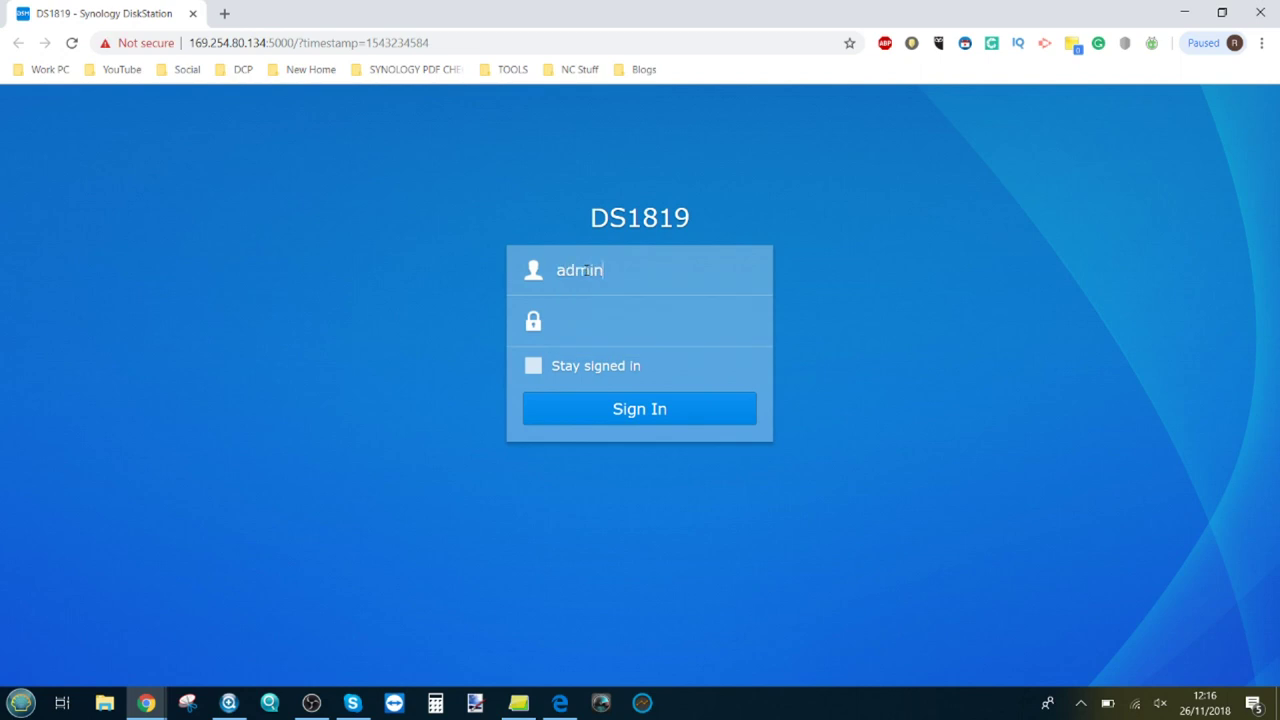
type("••••••••")
key("Return")
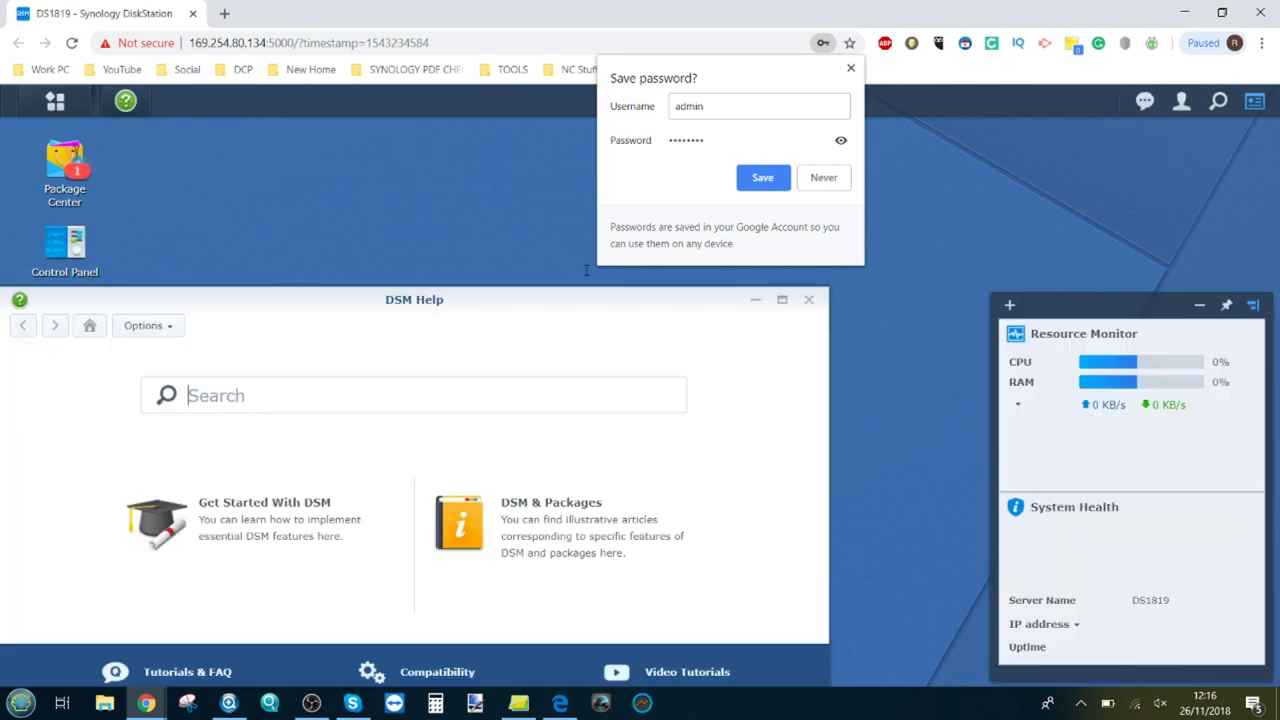
left_click(835, 182)
left_click(808, 299)
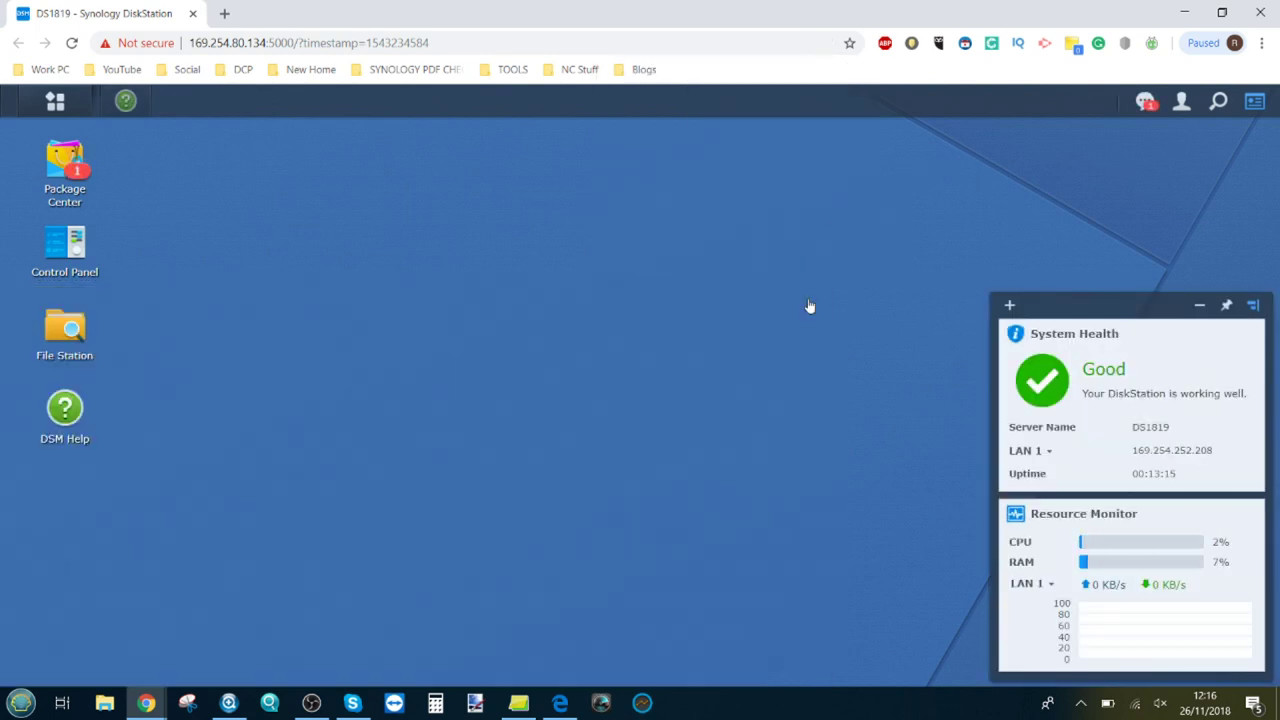
left_click(68, 243)
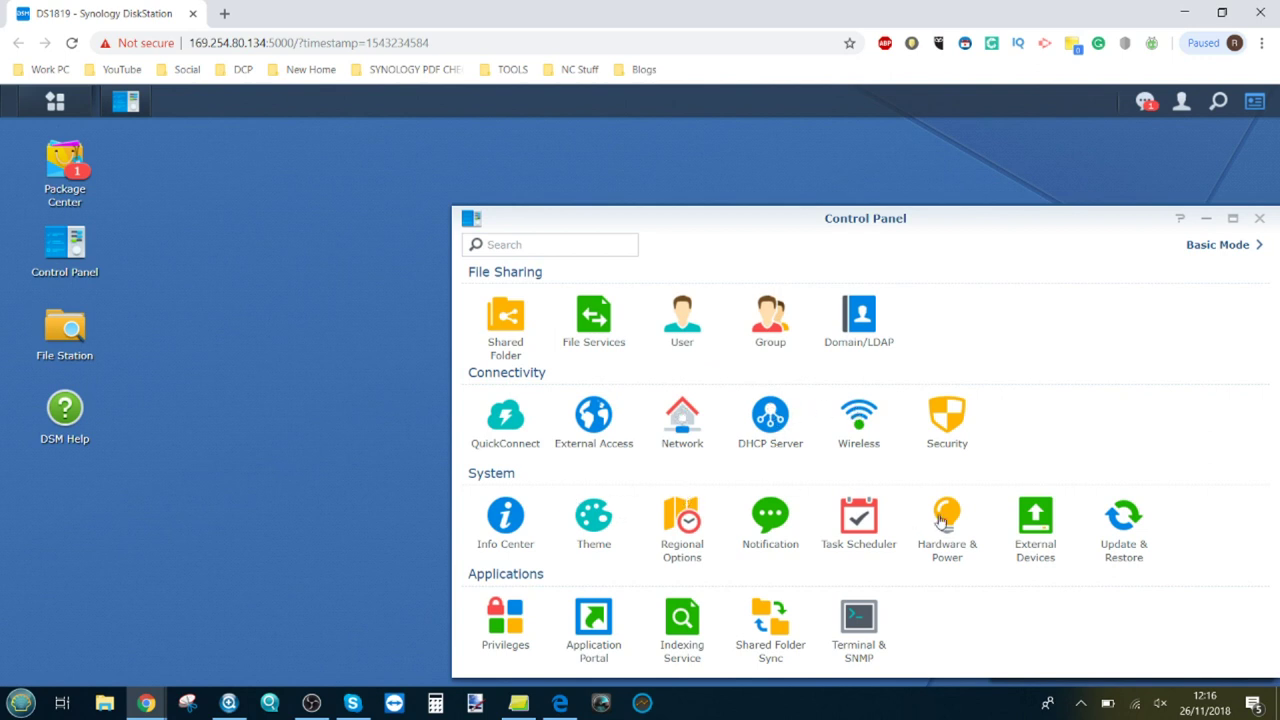
left_click(682, 420)
left_click_drag(760, 215, 634, 191)
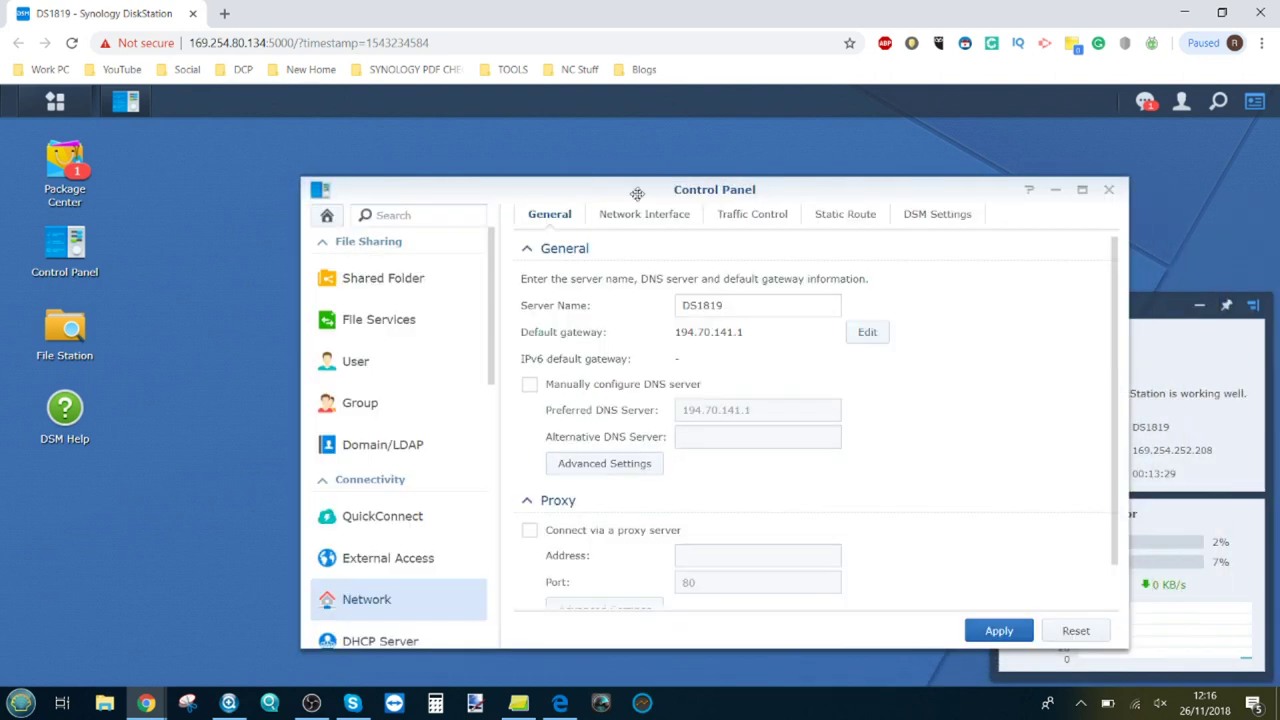
left_click(642, 215)
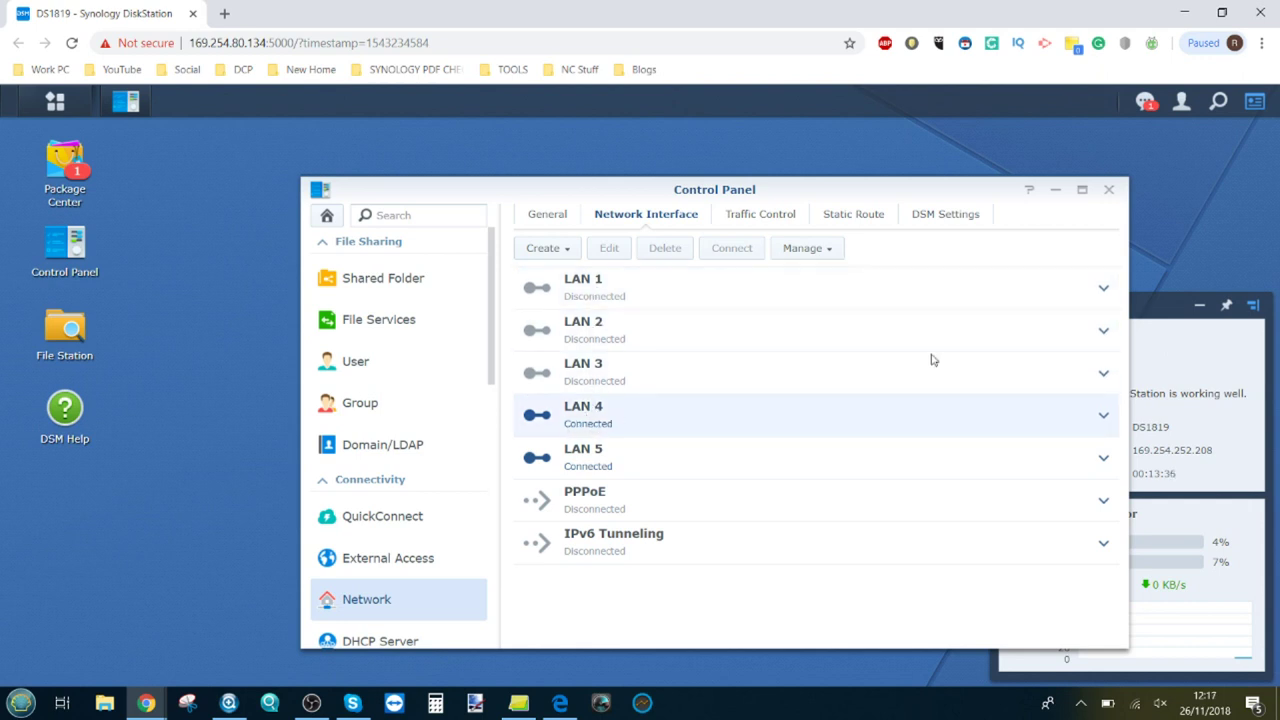
left_click(1103, 414)
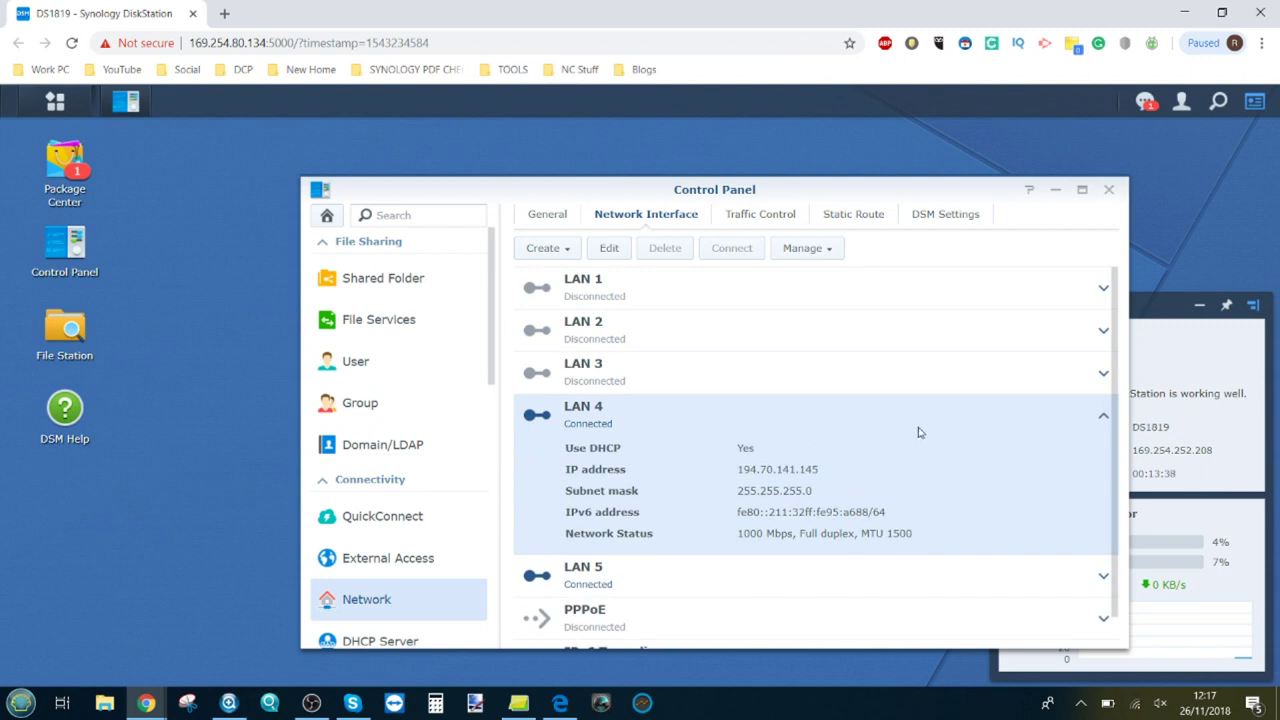
left_click(1102, 418)
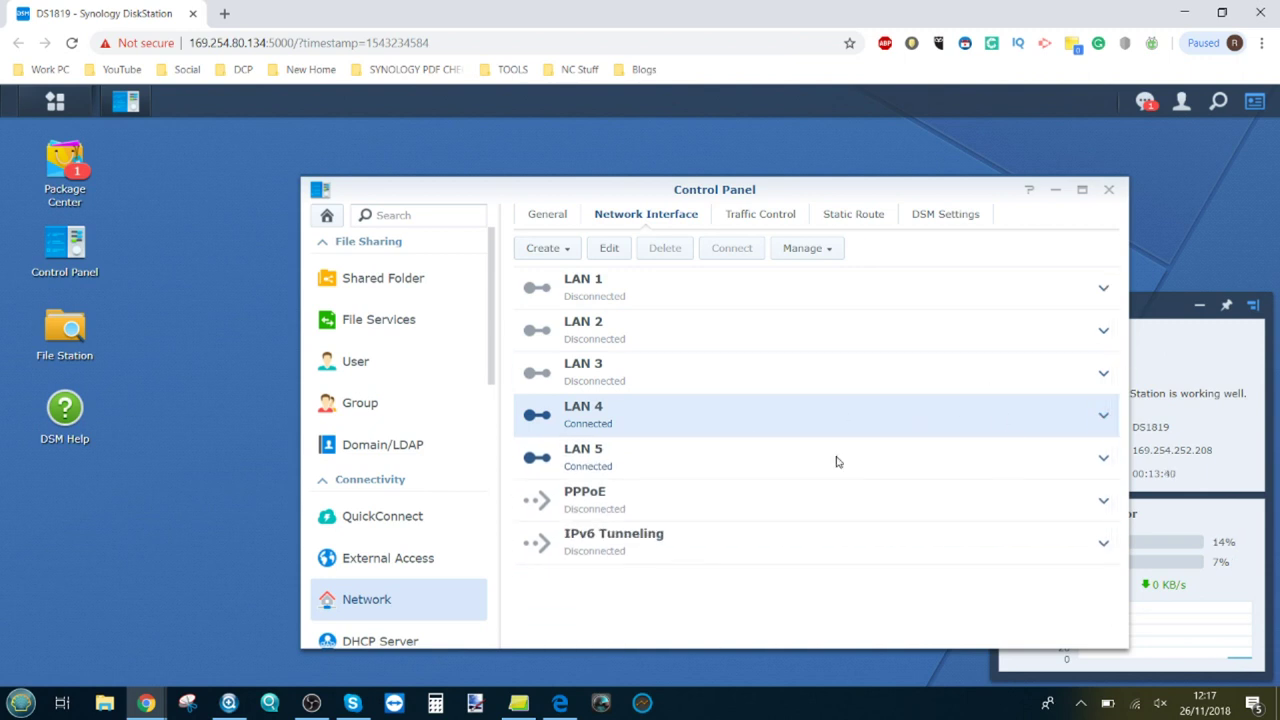
left_click(1097, 461)
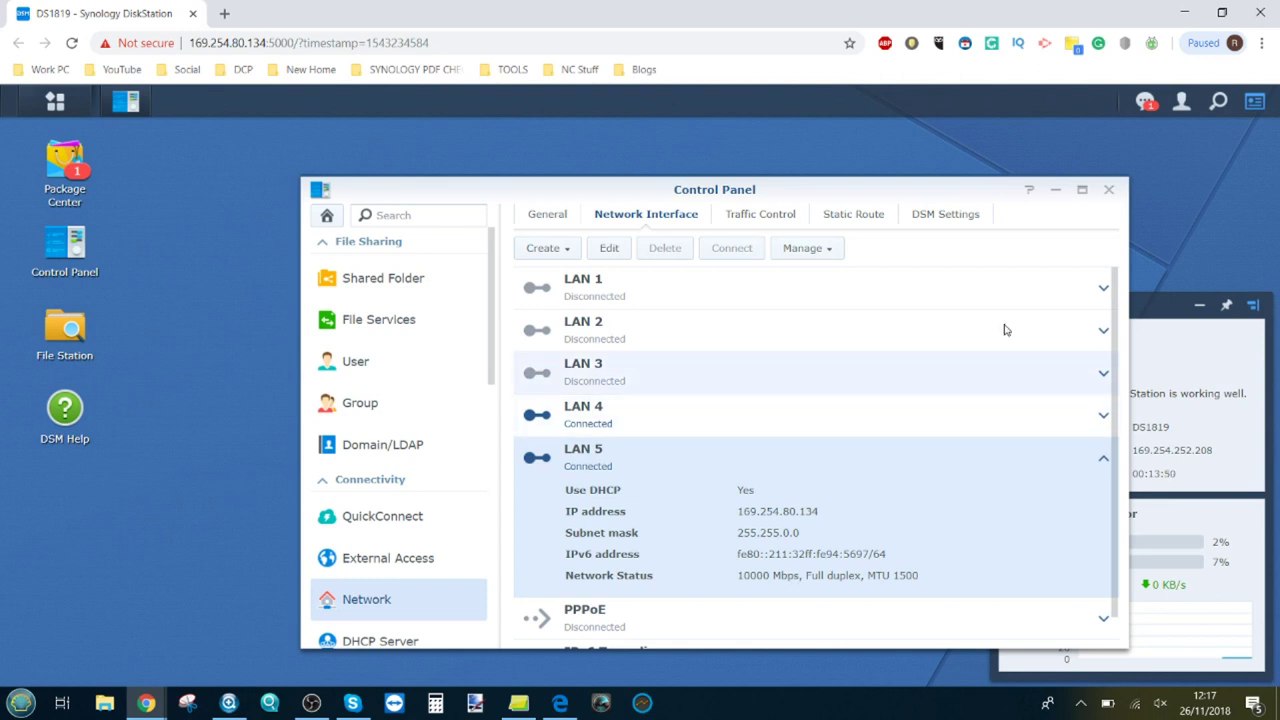
left_click(1109, 190)
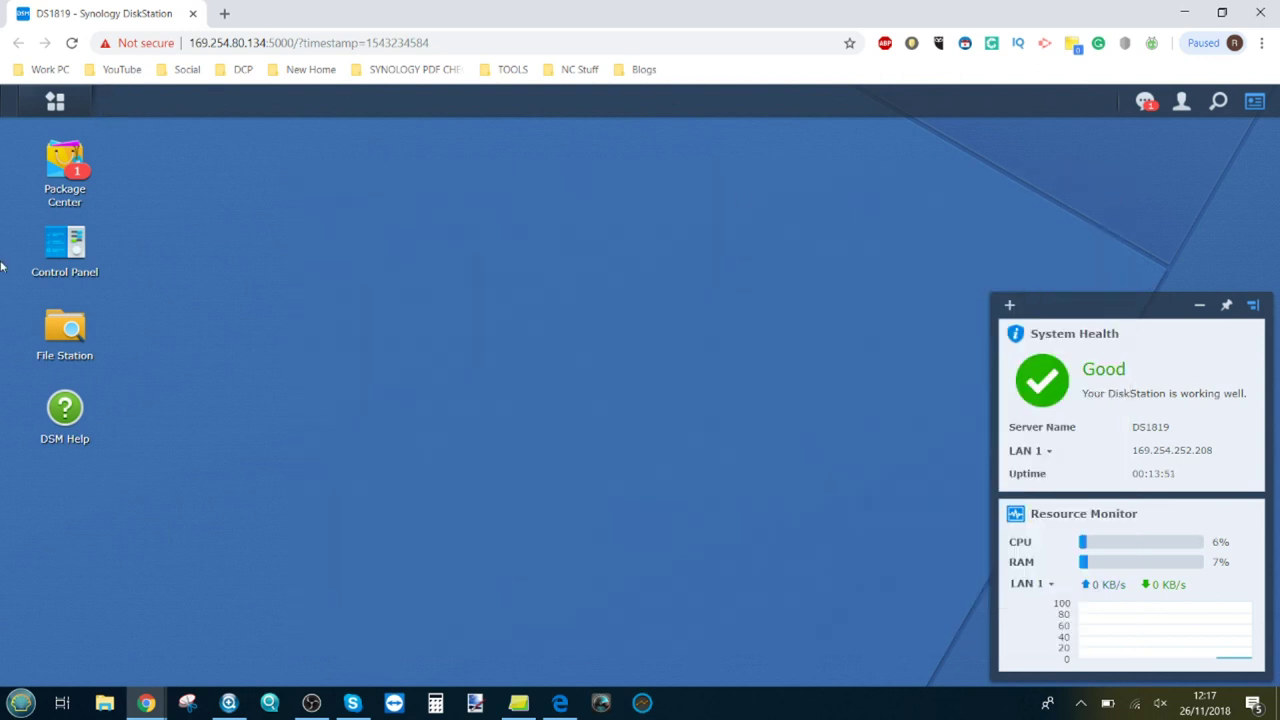
Step: In File Station, start a new shared folder named 'SSD RAID0TEST'
left_click(47, 335)
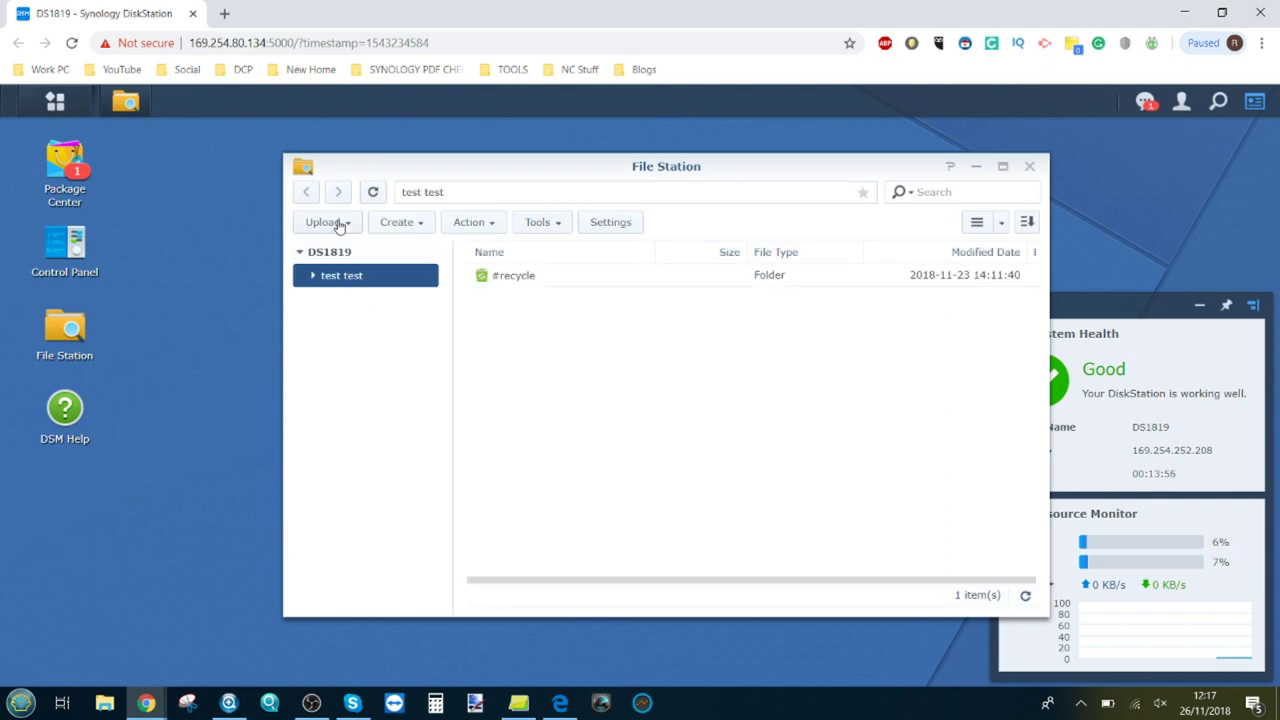
left_click(397, 224)
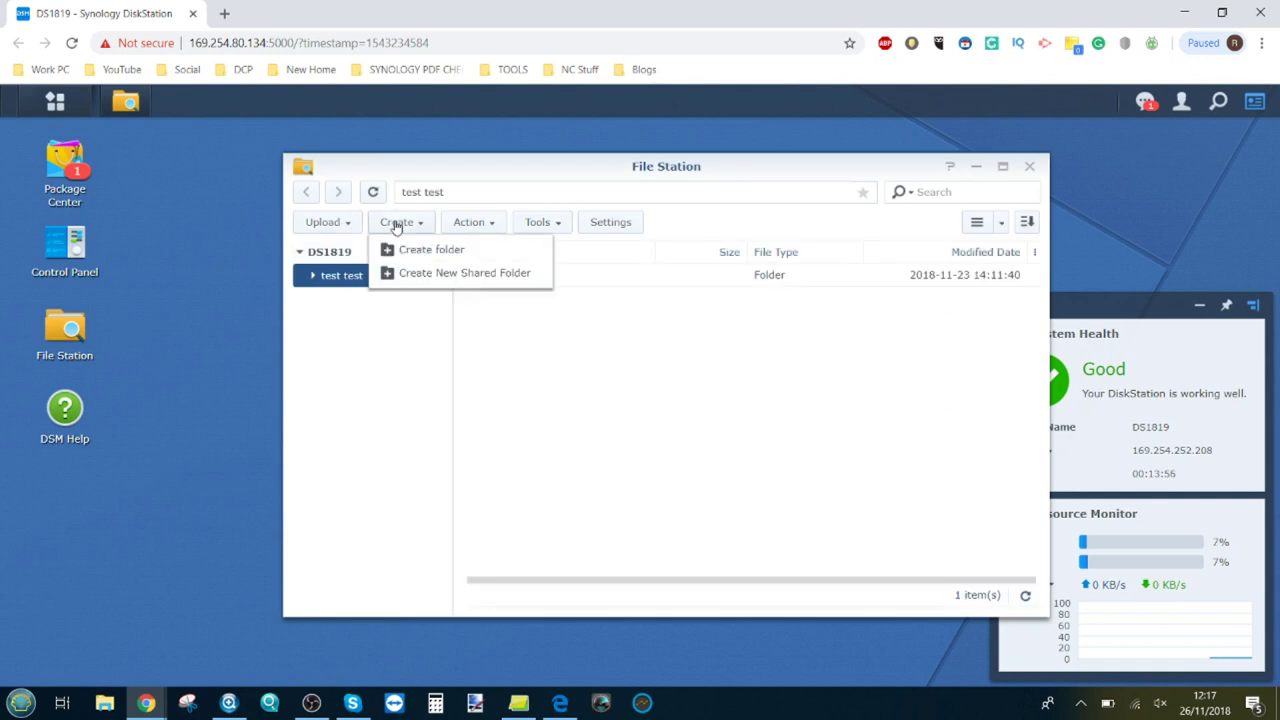
left_click(432, 275)
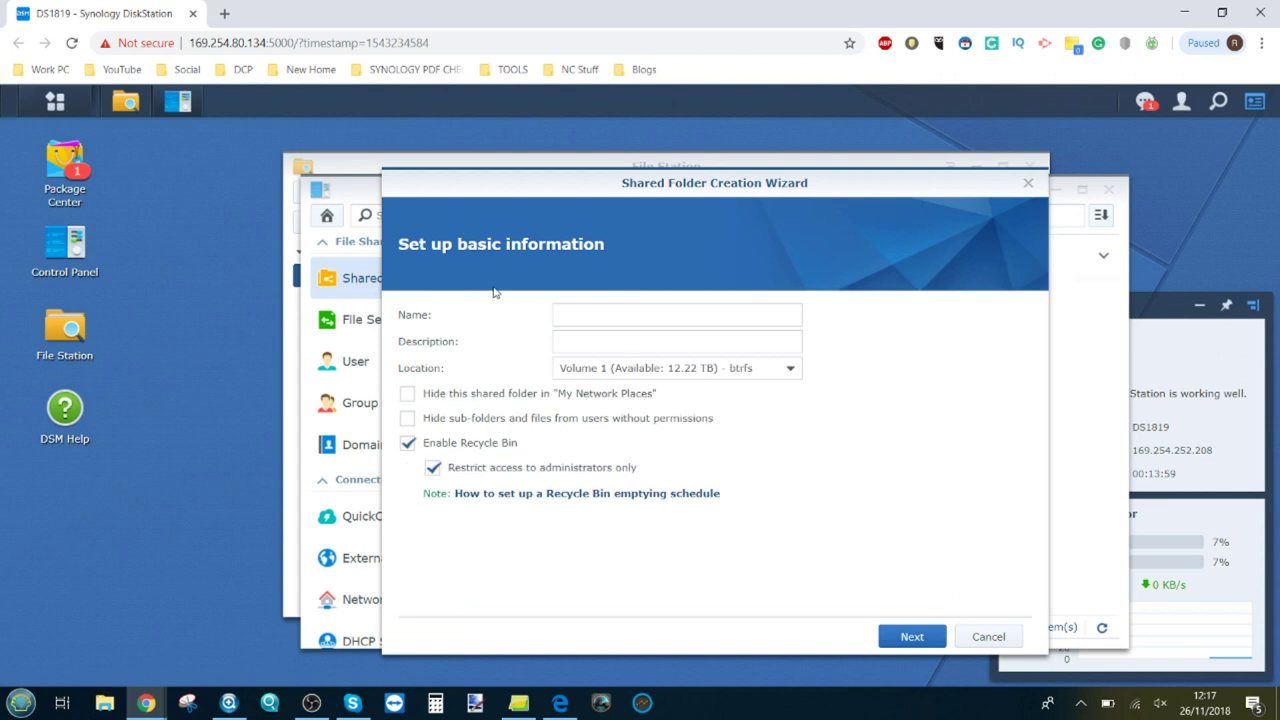
left_click(558, 317)
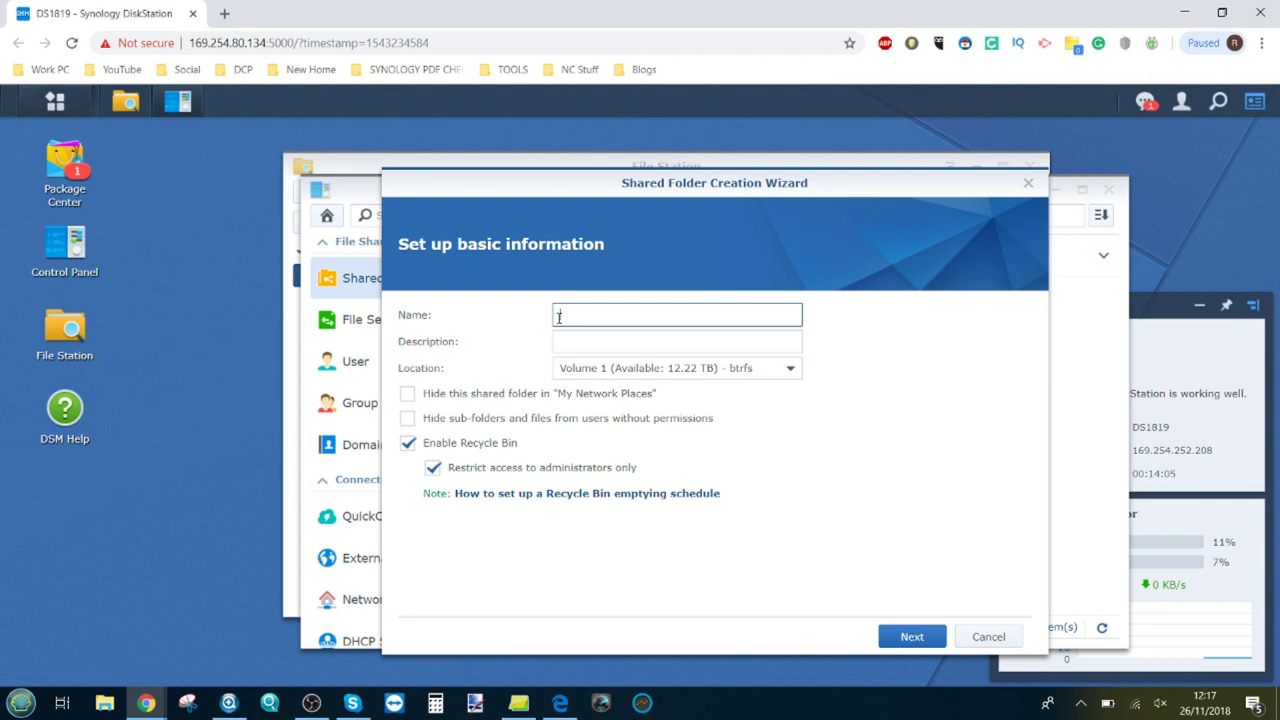
type("SSD ")
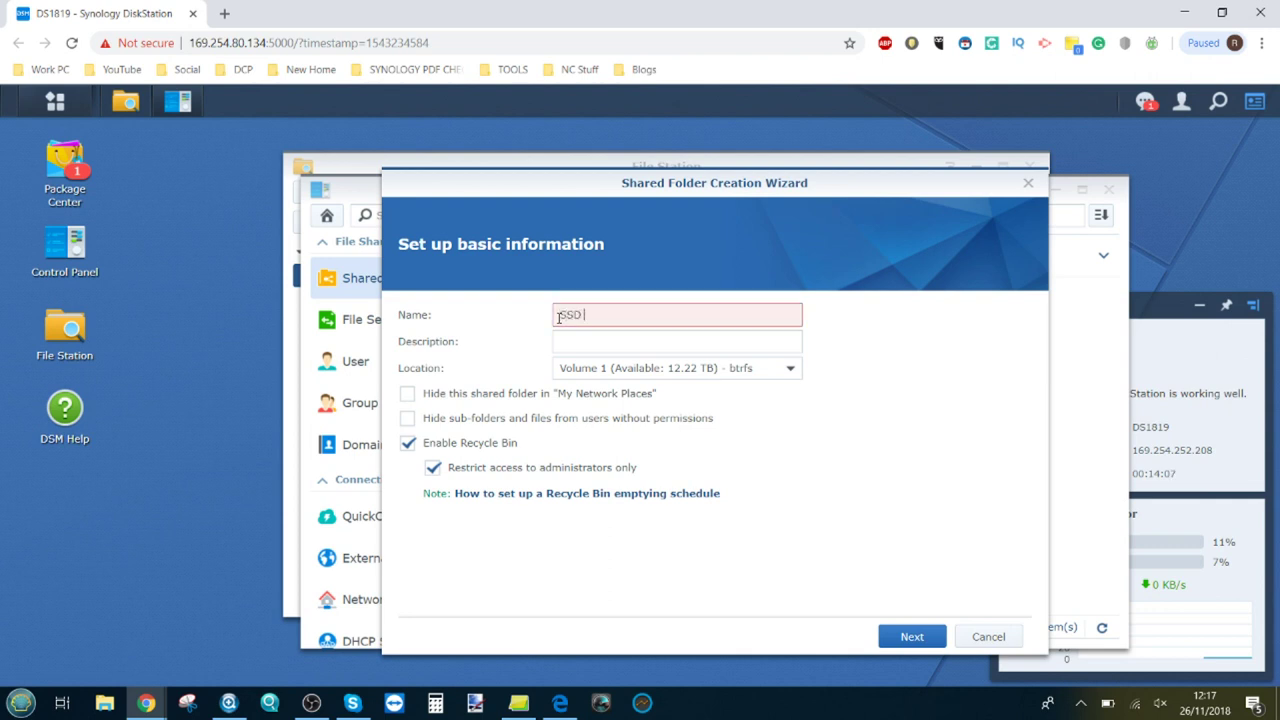
type("RAID0")
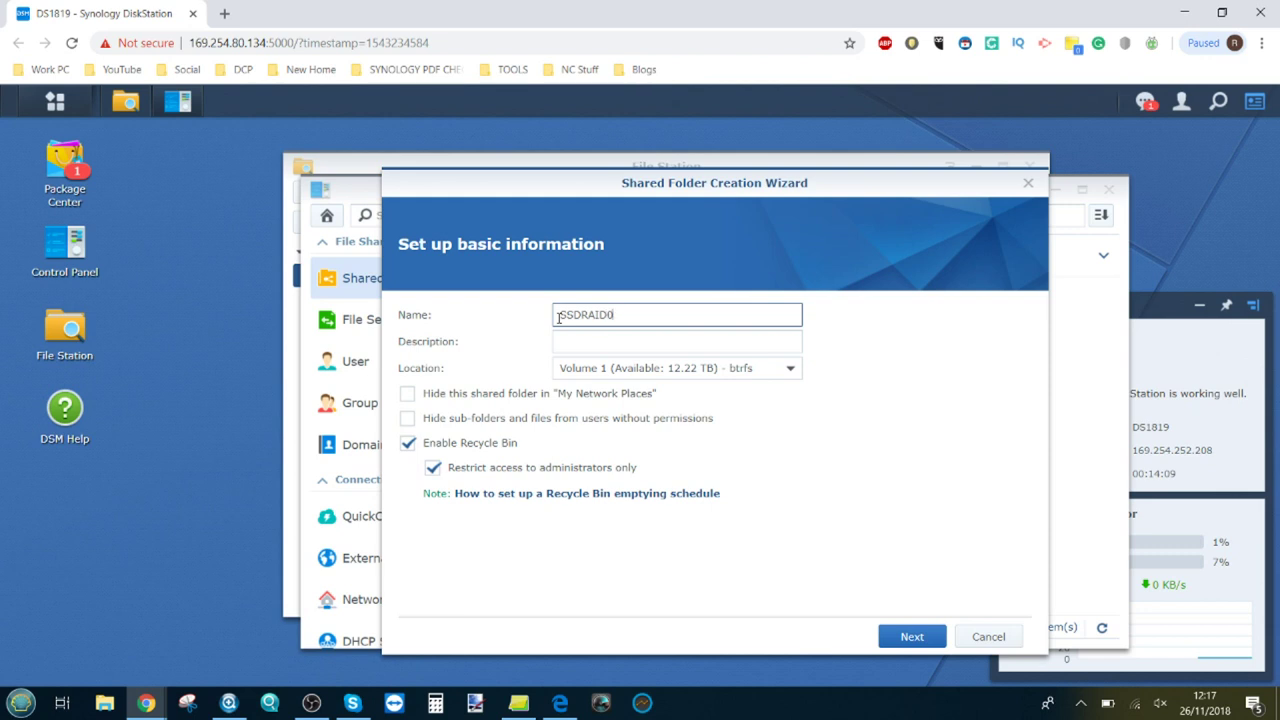
type("TEST")
Step: Leave the location at Volume 1 and cancel the shared folder wizard
left_click(650, 372)
left_click(658, 425)
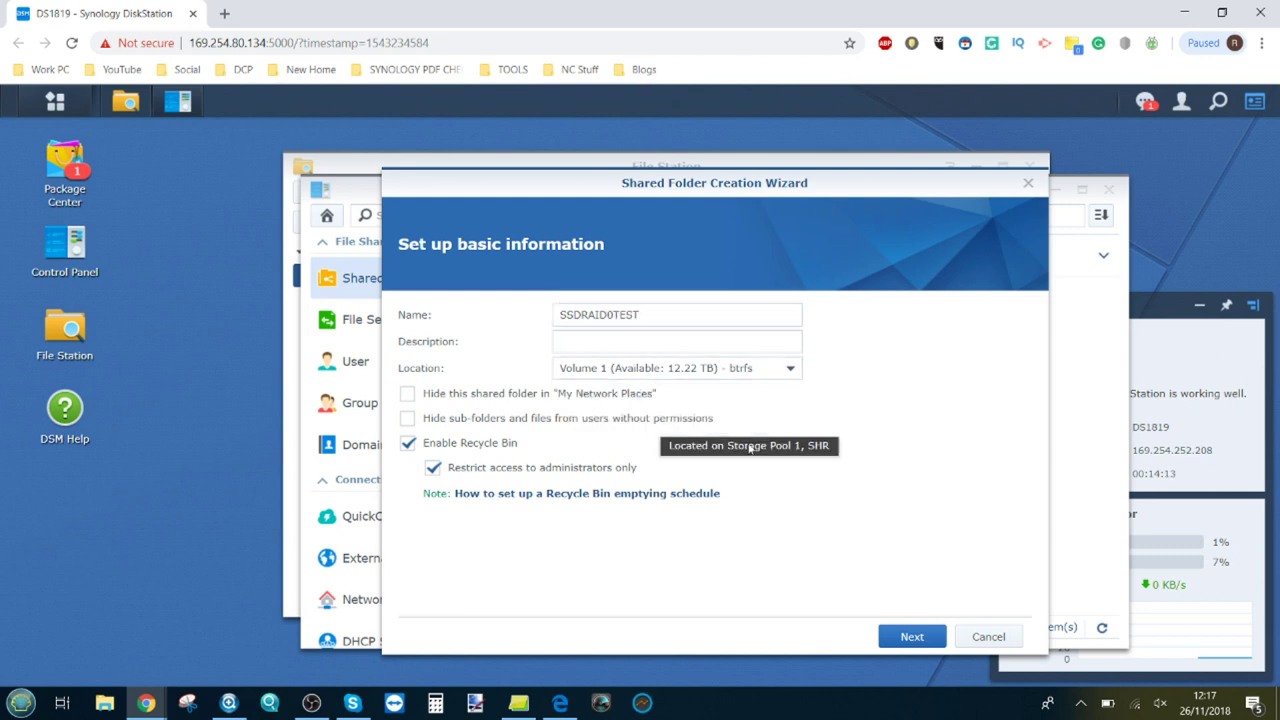
left_click(714, 372)
left_click(815, 450)
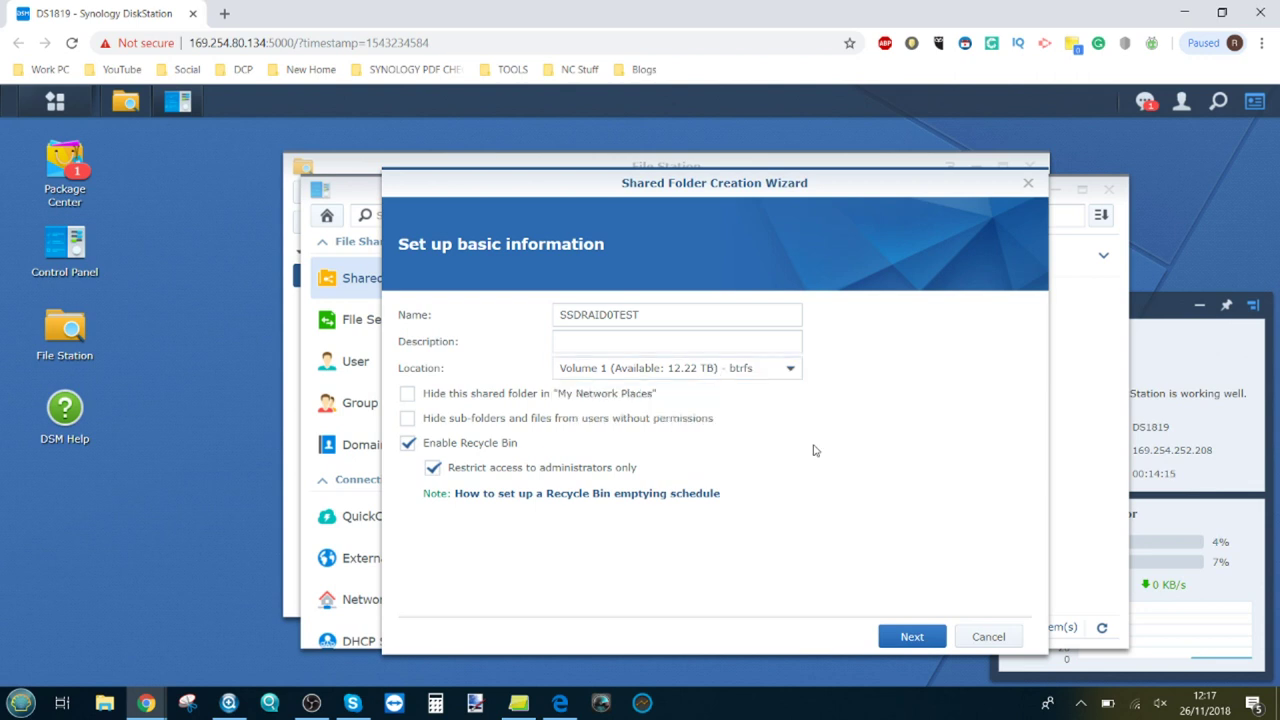
left_click(974, 637)
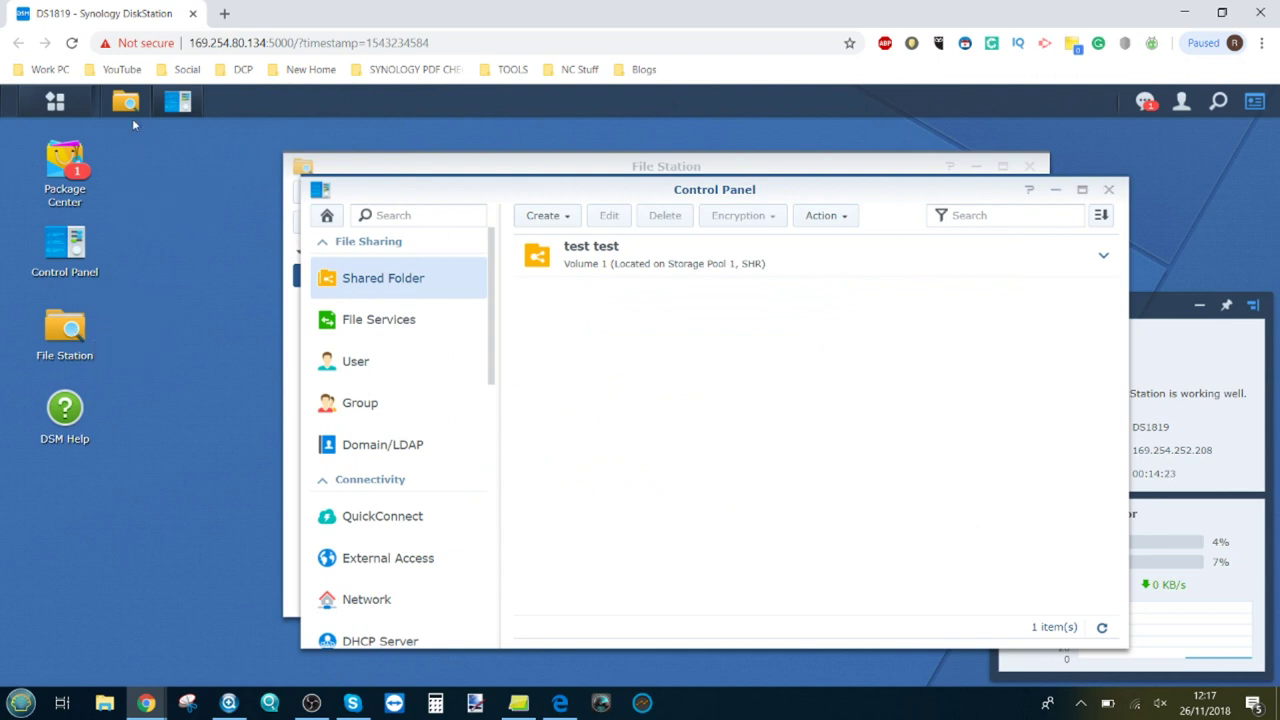
Step: Open Storage Manager and select the RAID 0 Storage Pool 2
left_click(56, 101)
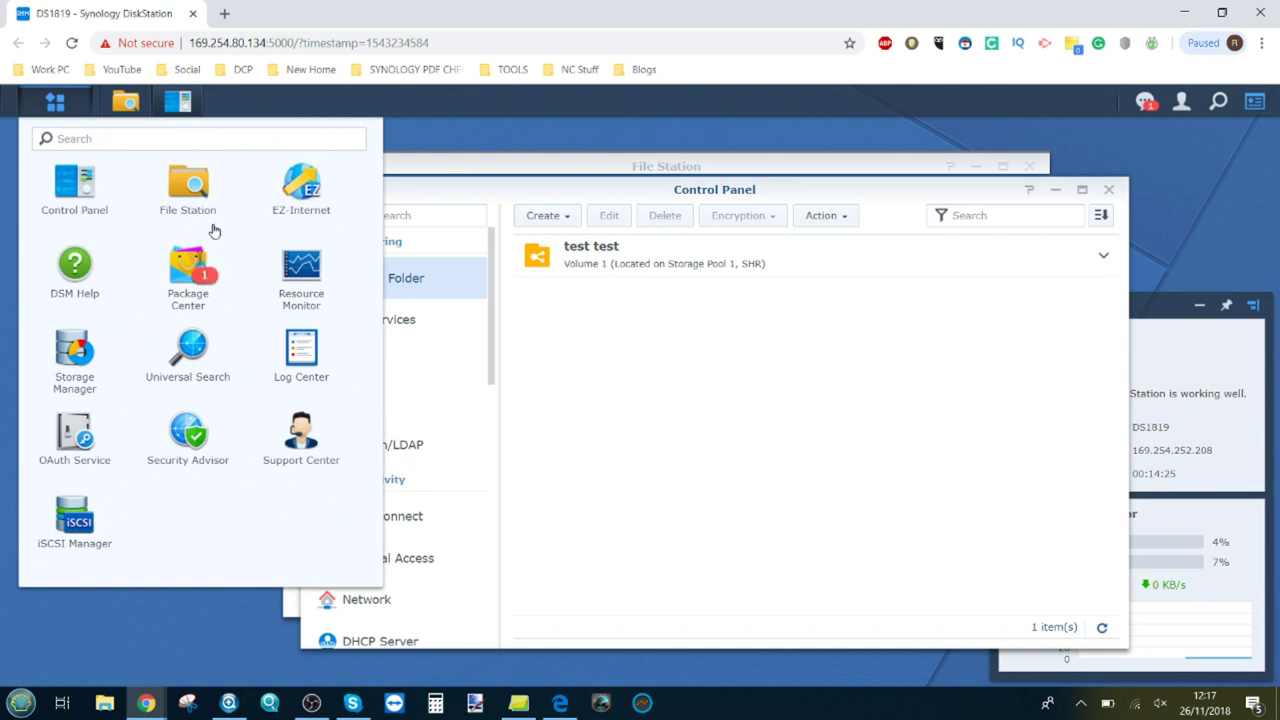
left_click(86, 338)
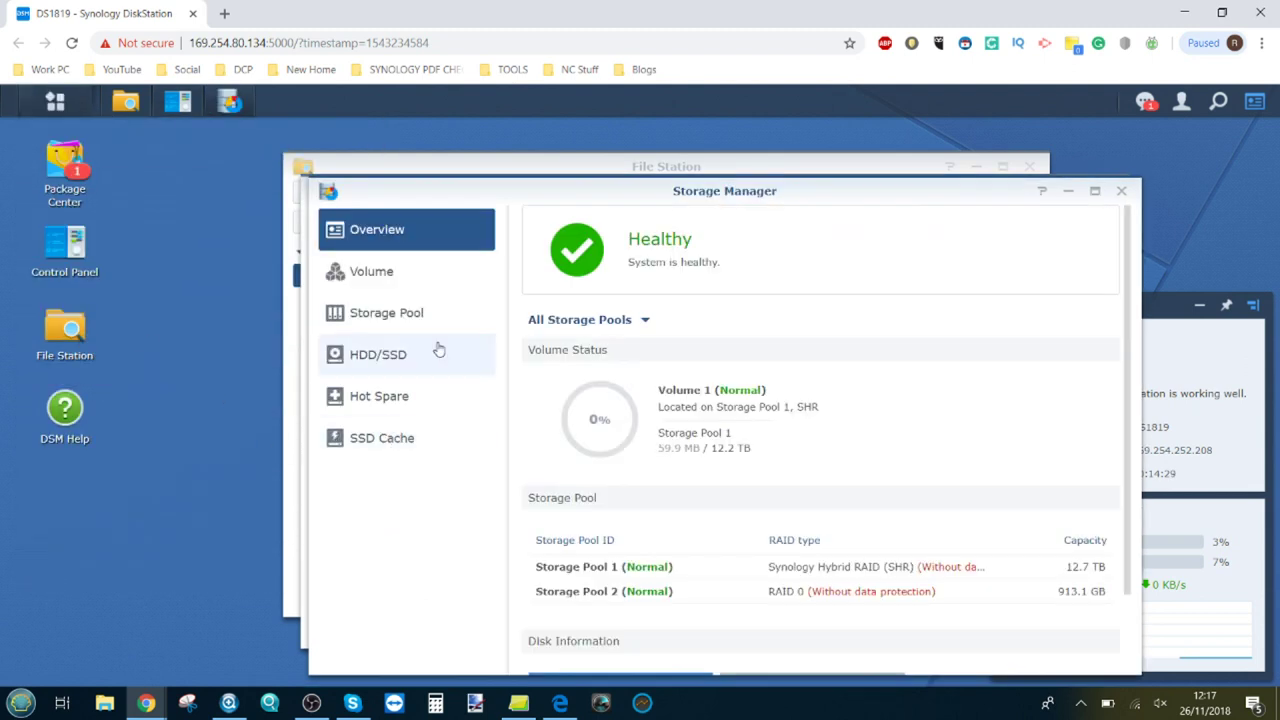
left_click(405, 310)
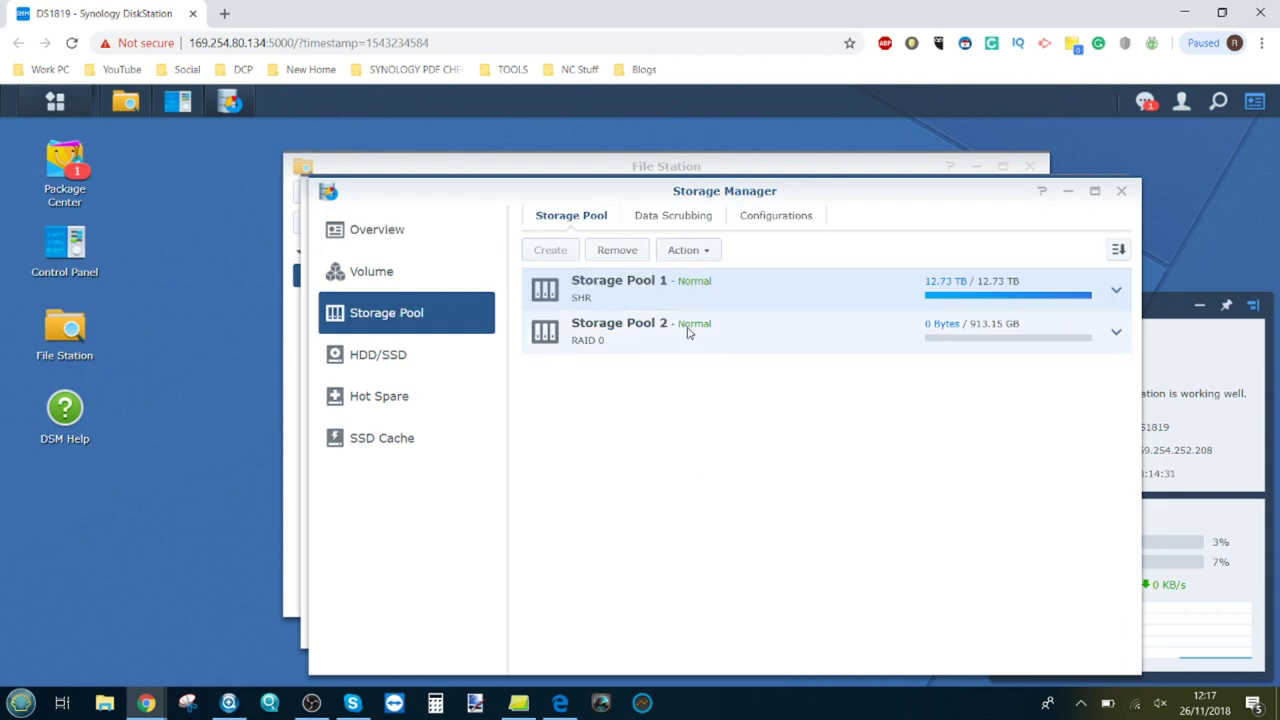
left_click(890, 330)
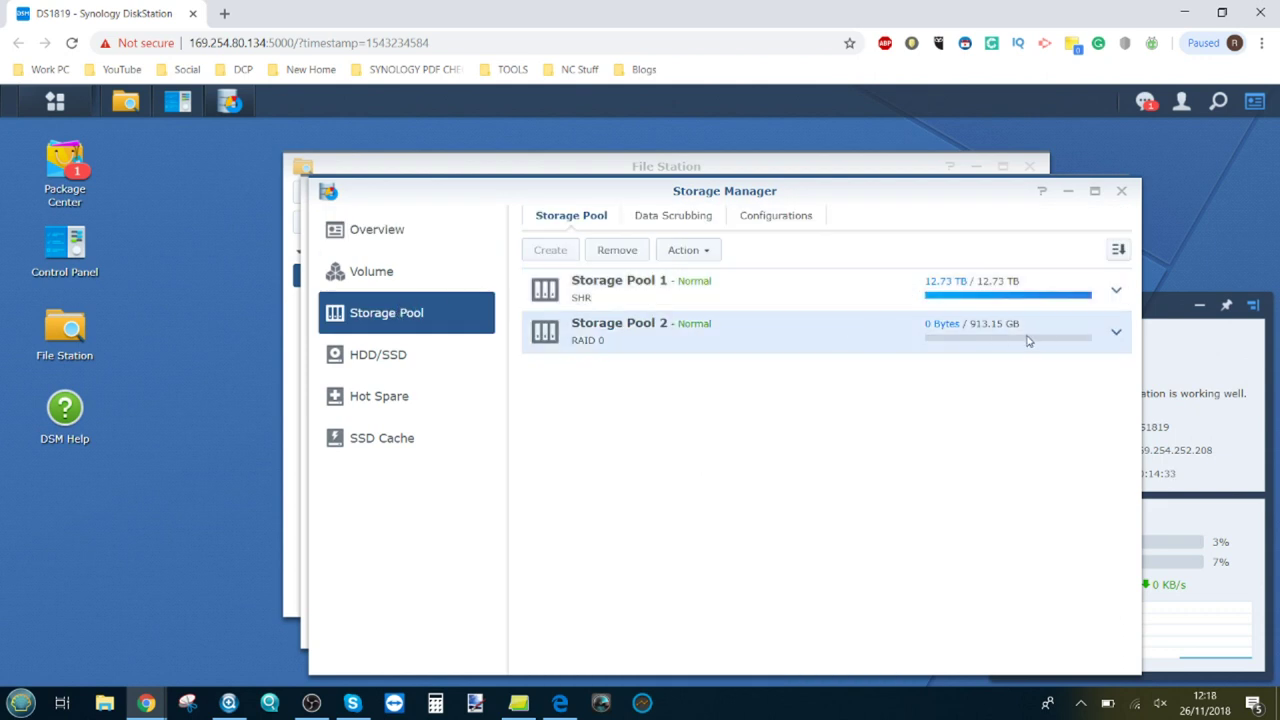
Step: Create a custom Btrfs volume using Storage Pool 2's full capacity and view Volume 2's details
left_click(392, 276)
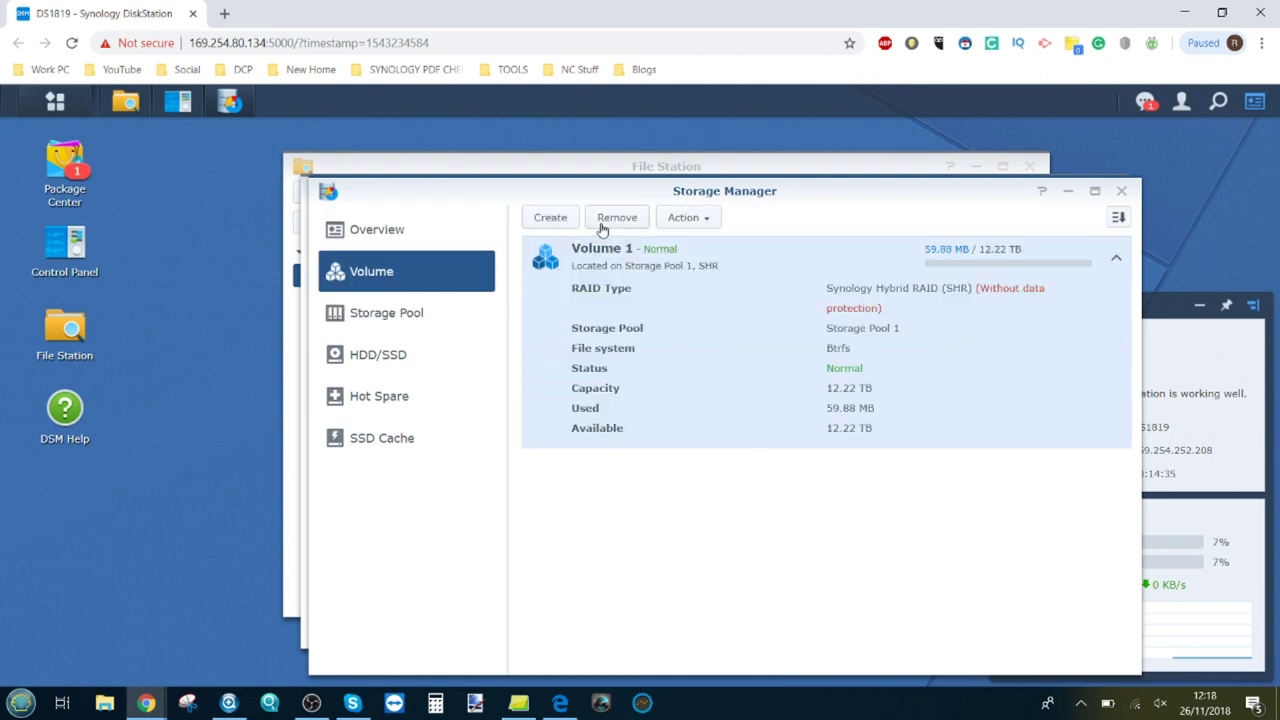
left_click(561, 219)
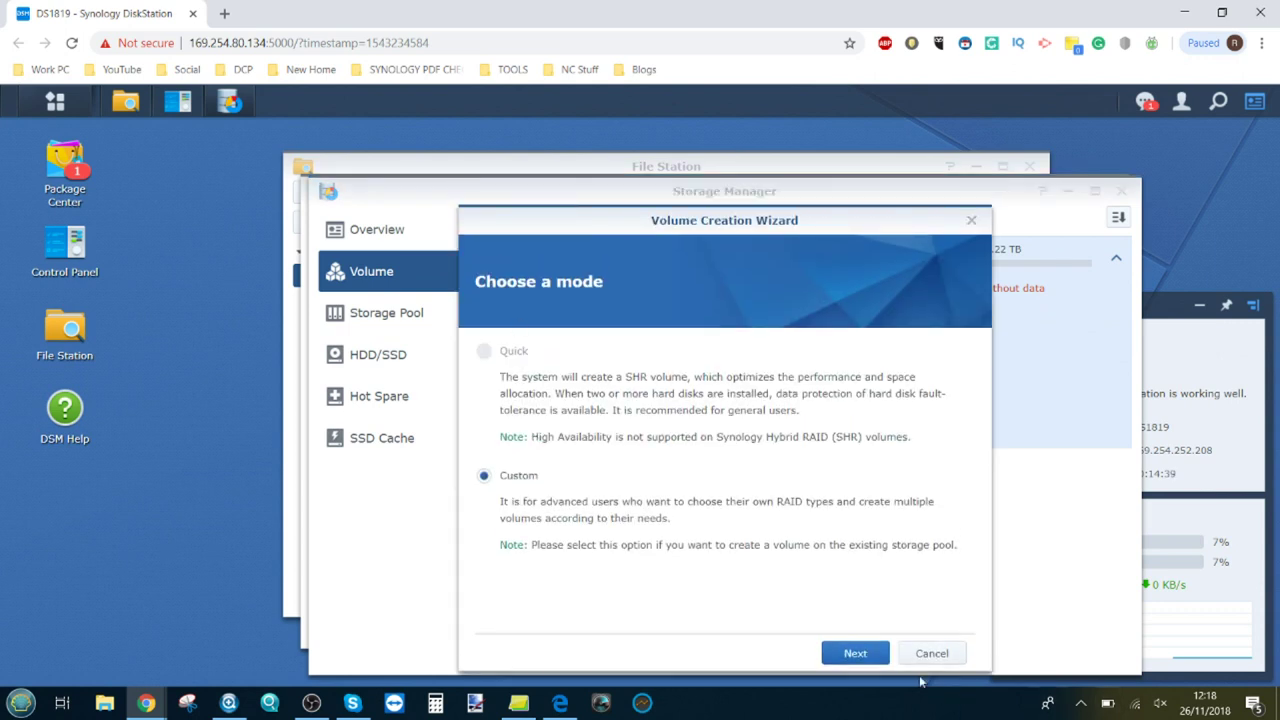
left_click(870, 660)
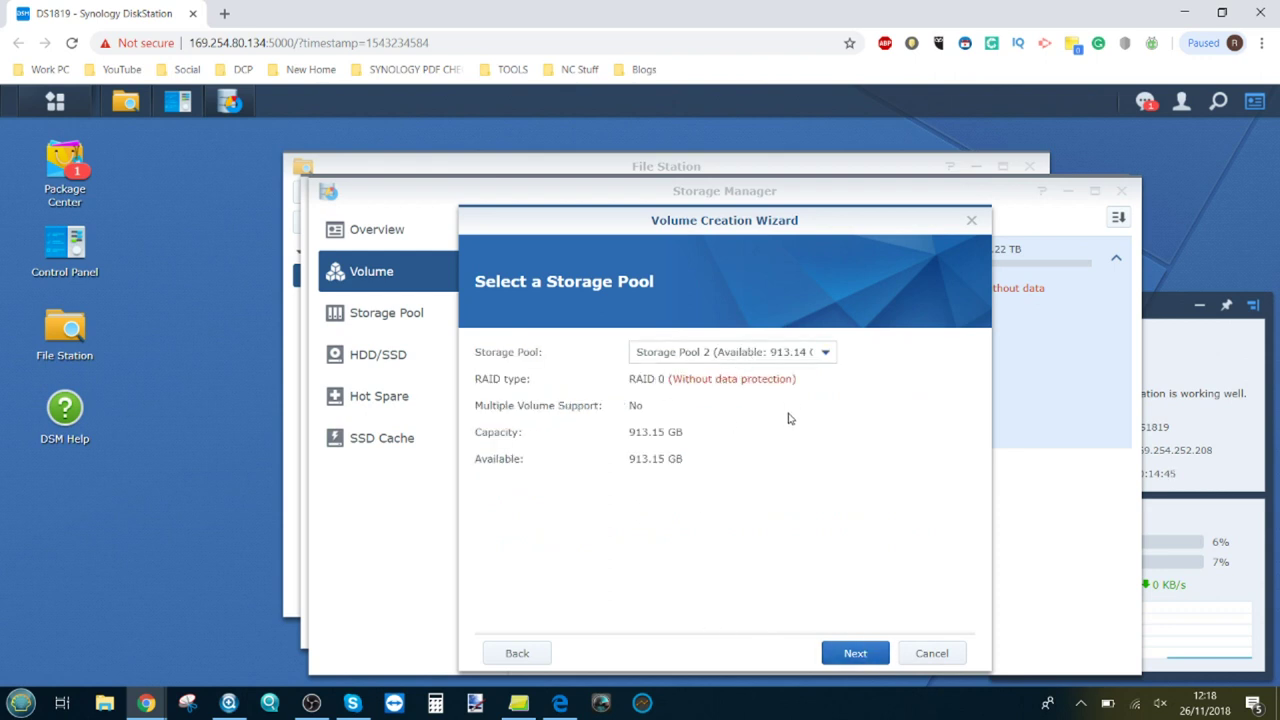
left_click(857, 655)
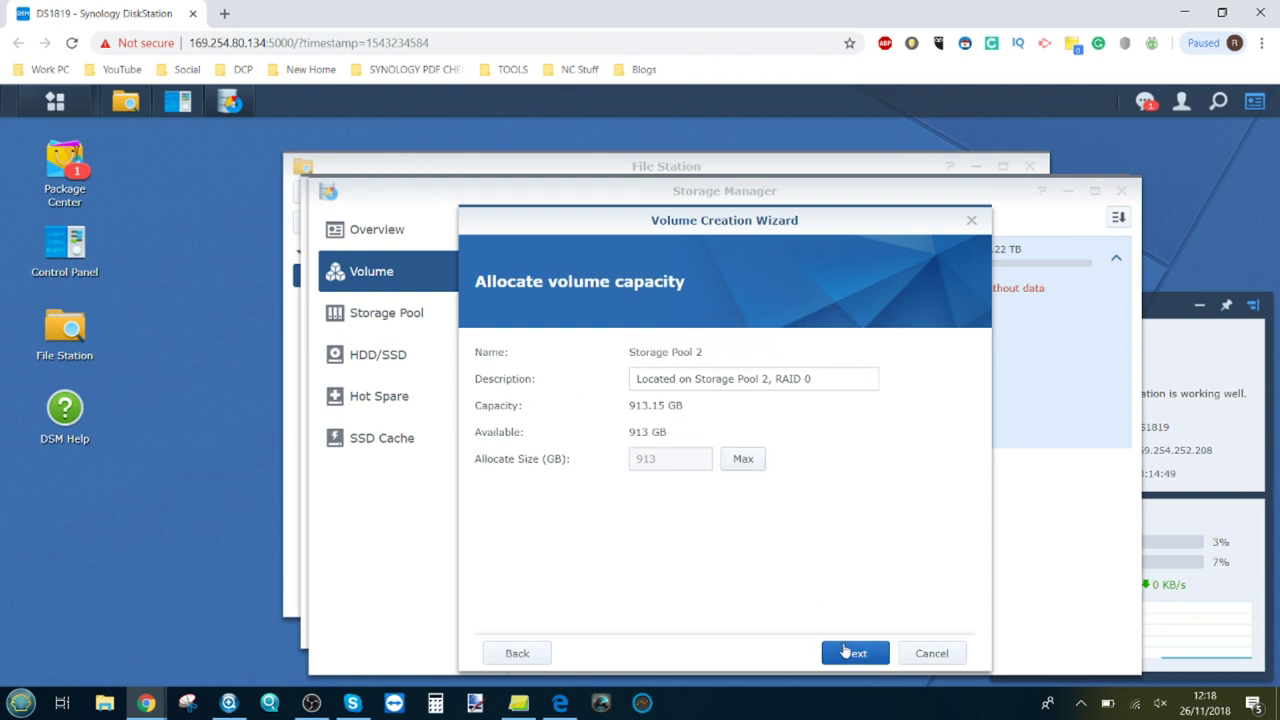
left_click(845, 652)
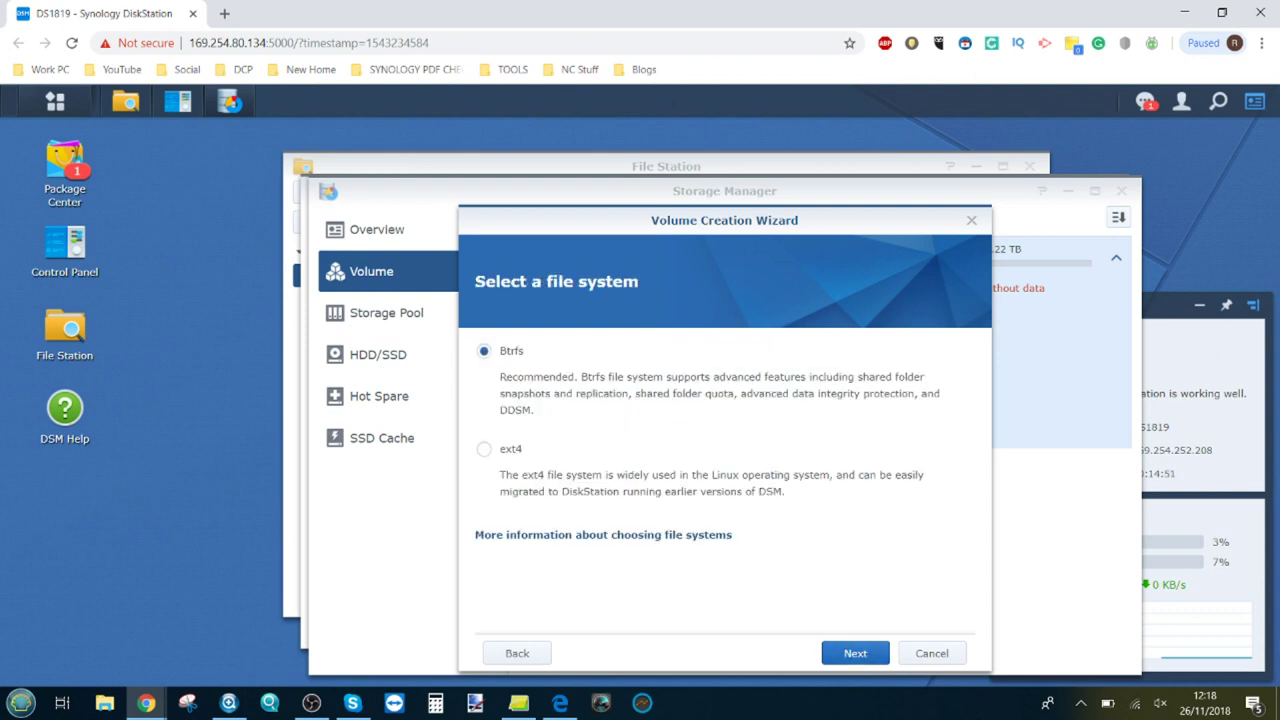
left_click(855, 655)
left_click(855, 654)
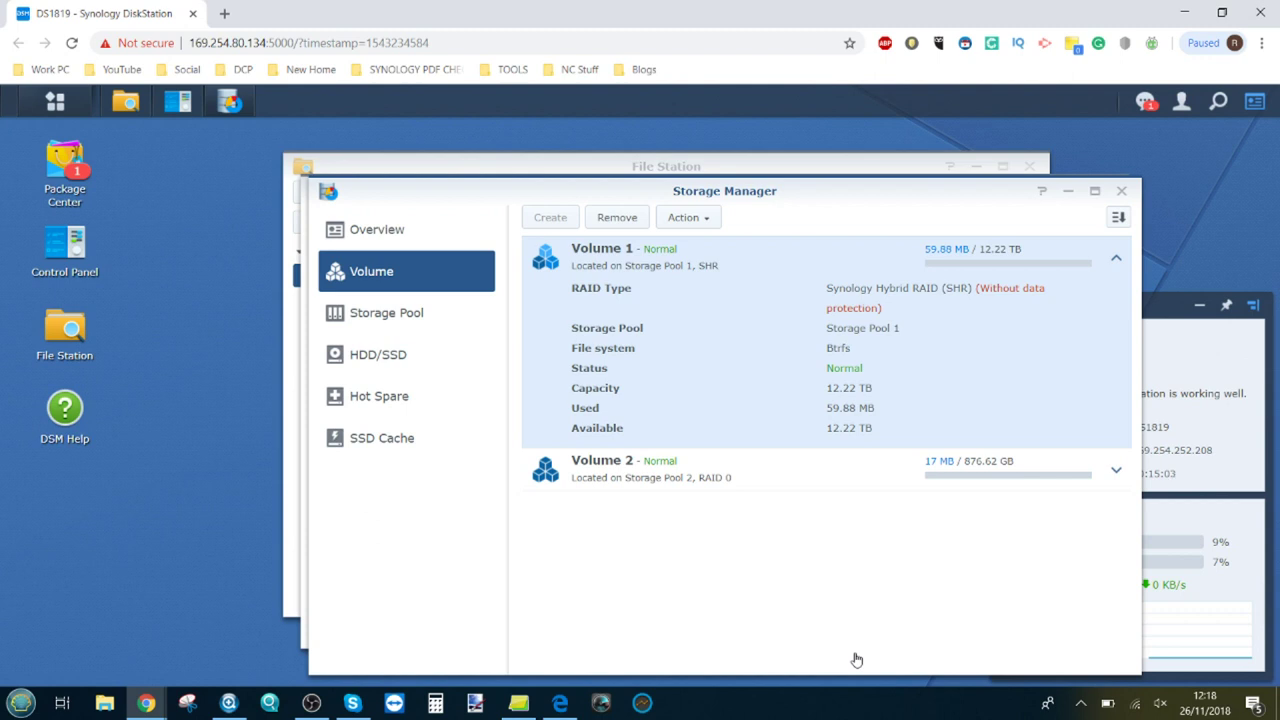
left_click(1116, 476)
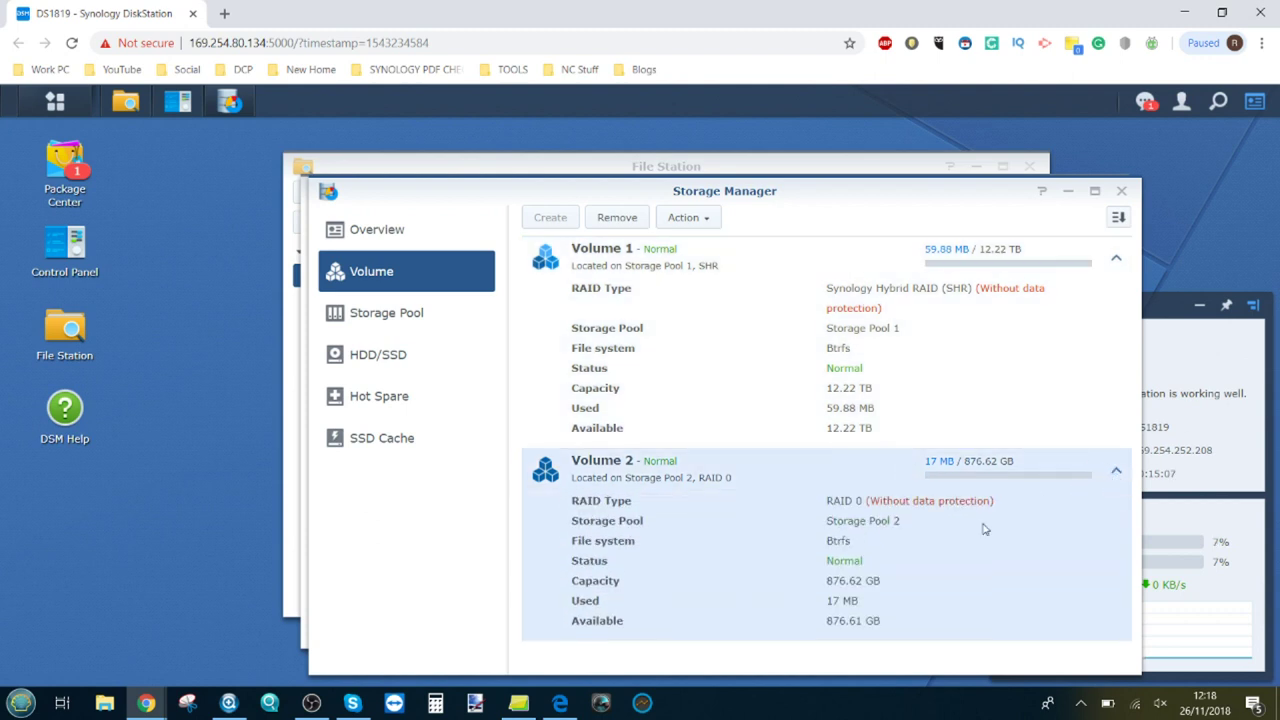
Step: Create shared folder SSDRAID0TEST on Volume 2 with the recycle bin disabled
left_click(1121, 190)
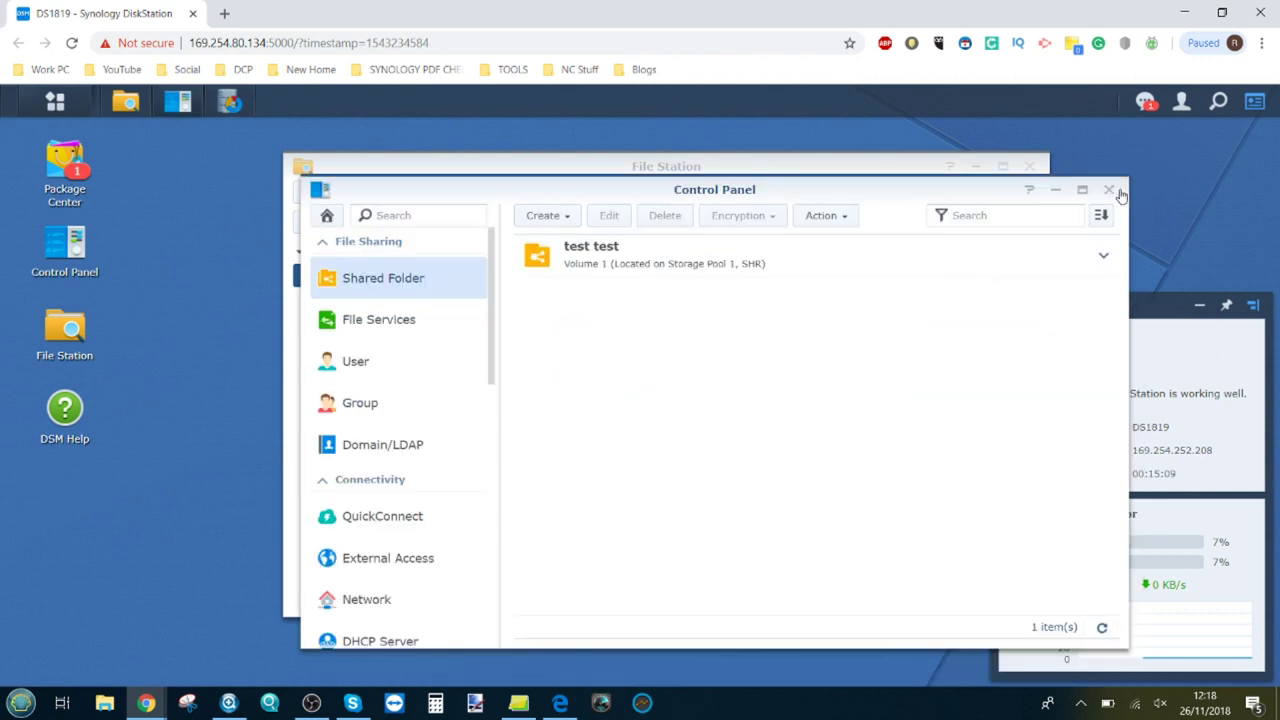
left_click(533, 218)
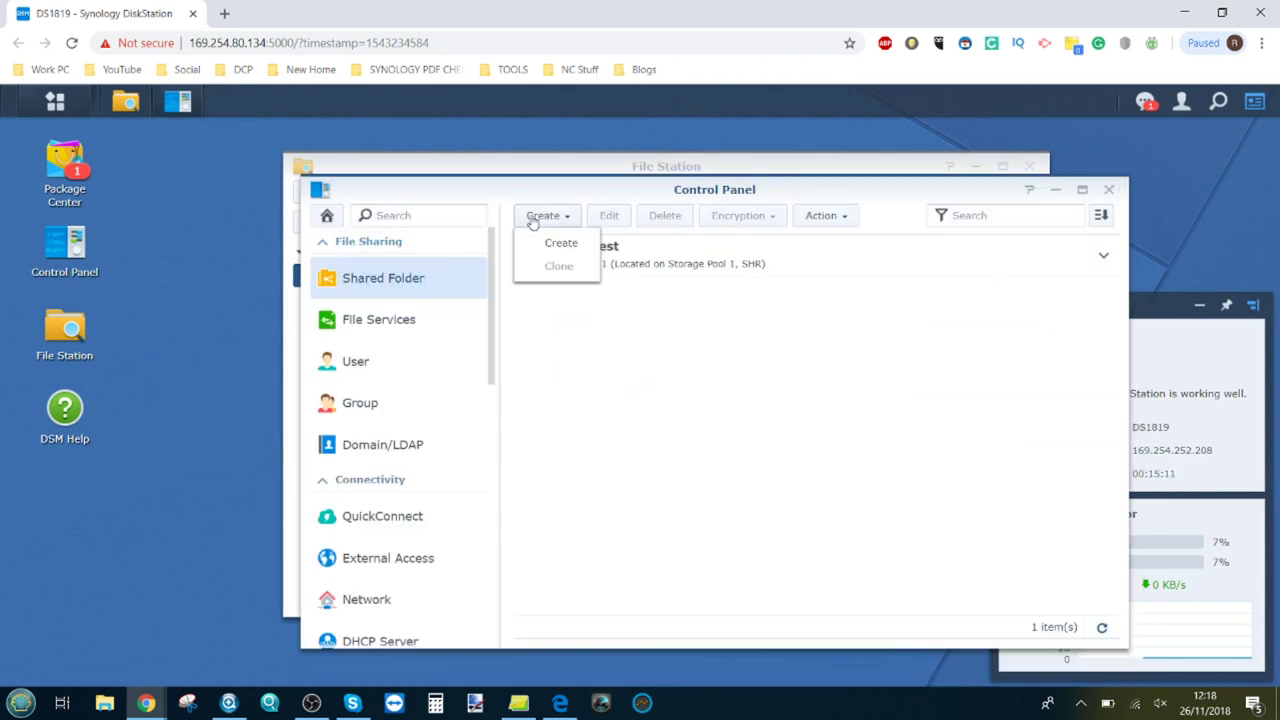
left_click(557, 246)
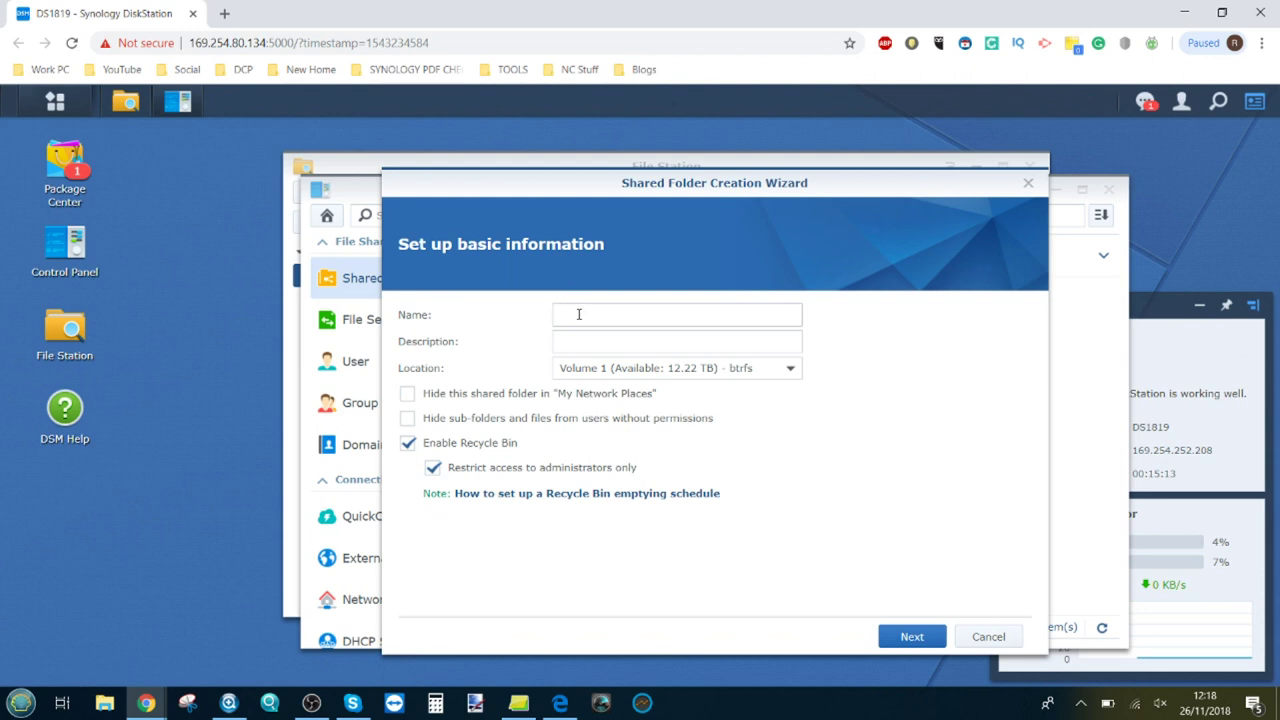
left_click(578, 314)
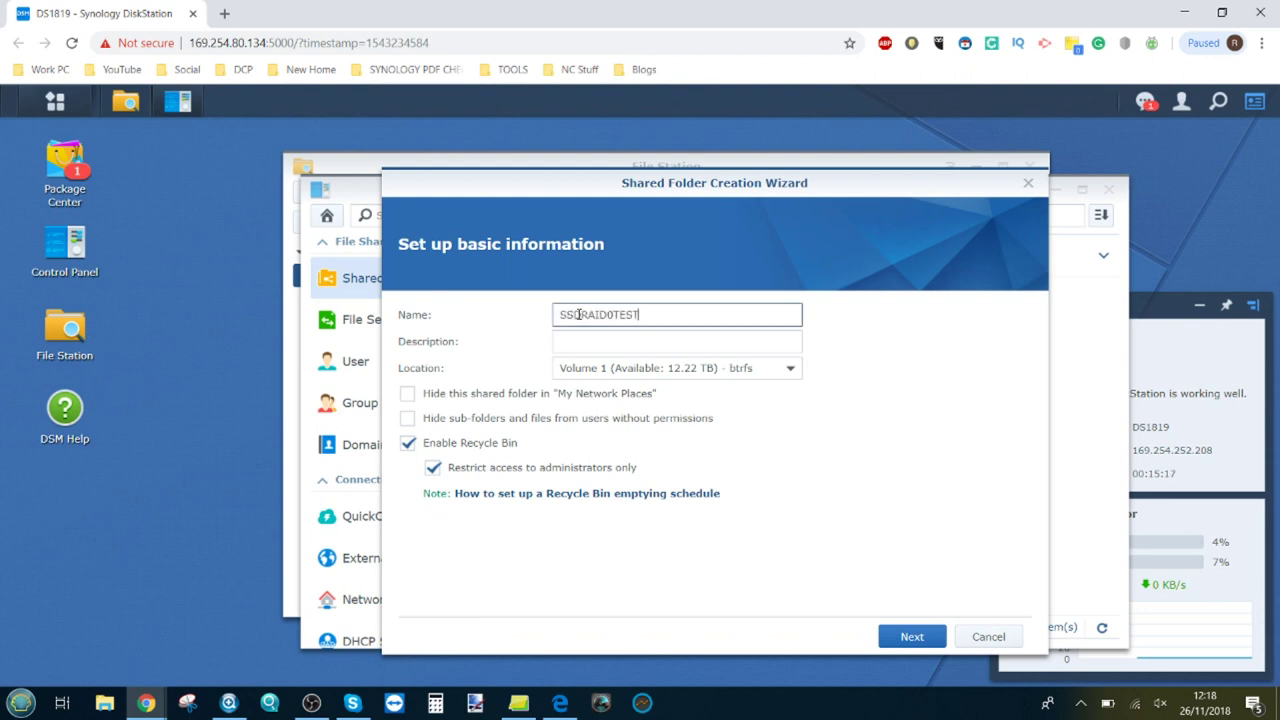
left_click(600, 375)
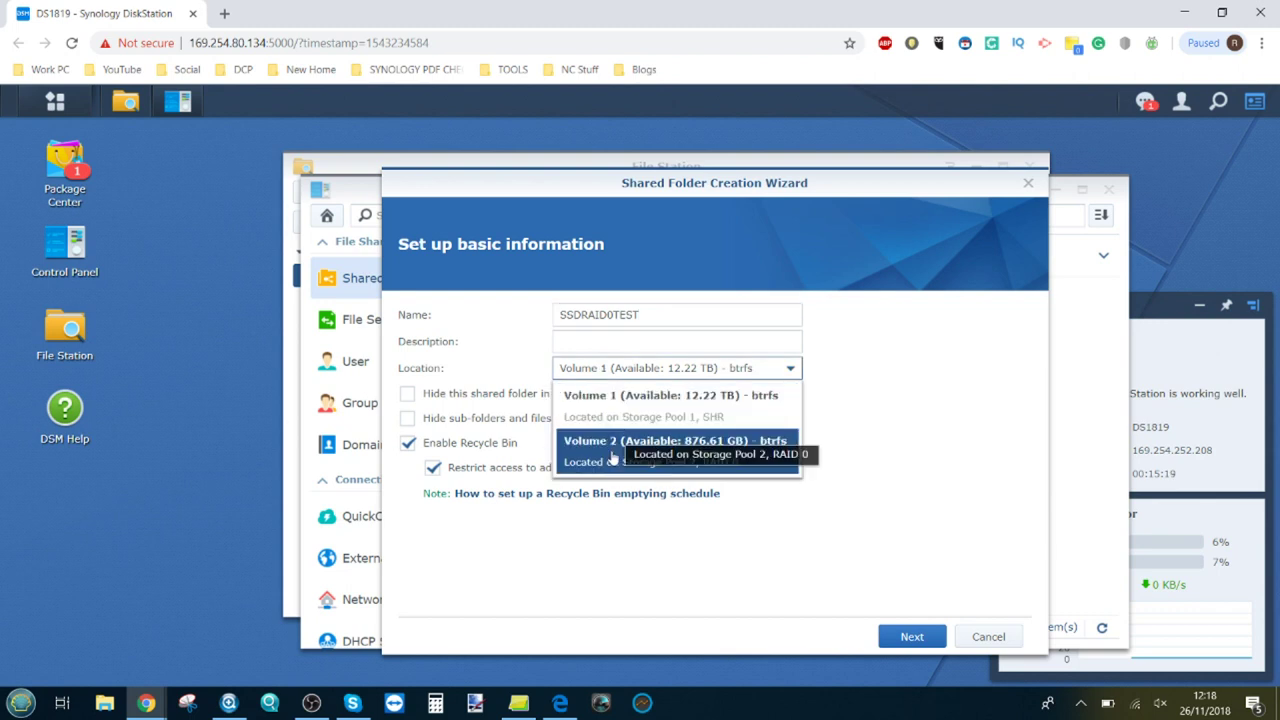
left_click(780, 470)
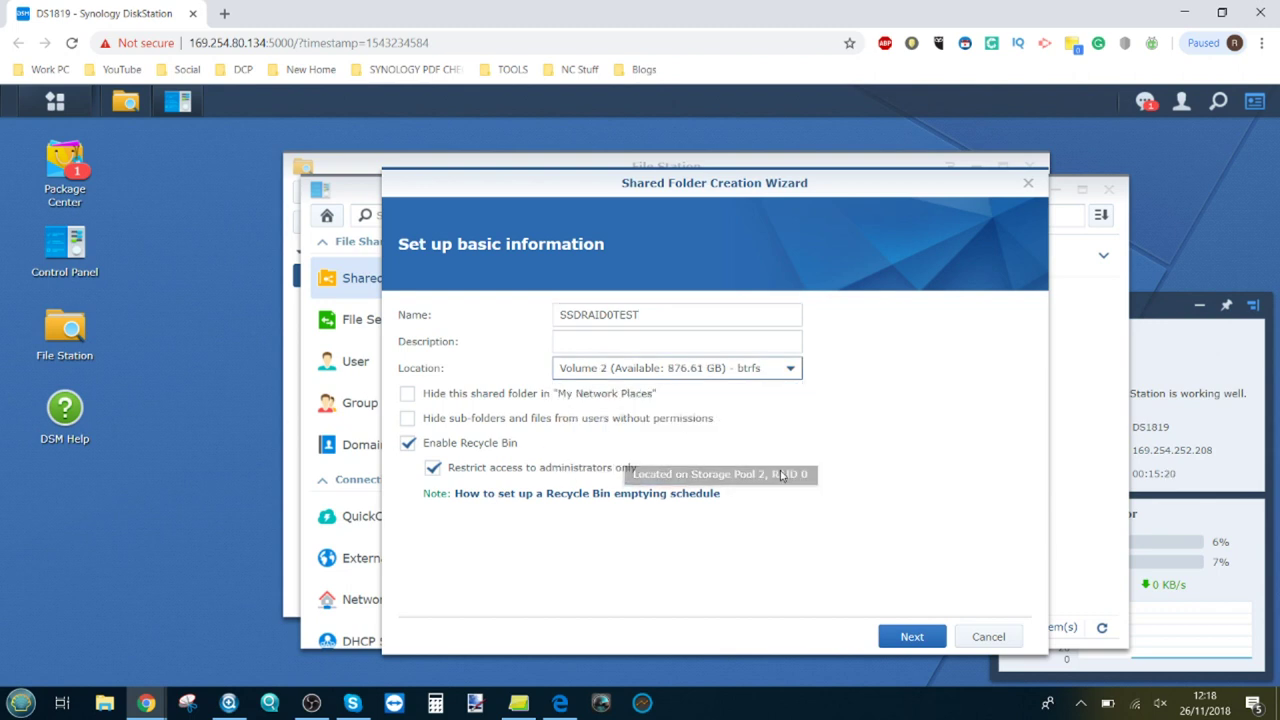
left_click(408, 443)
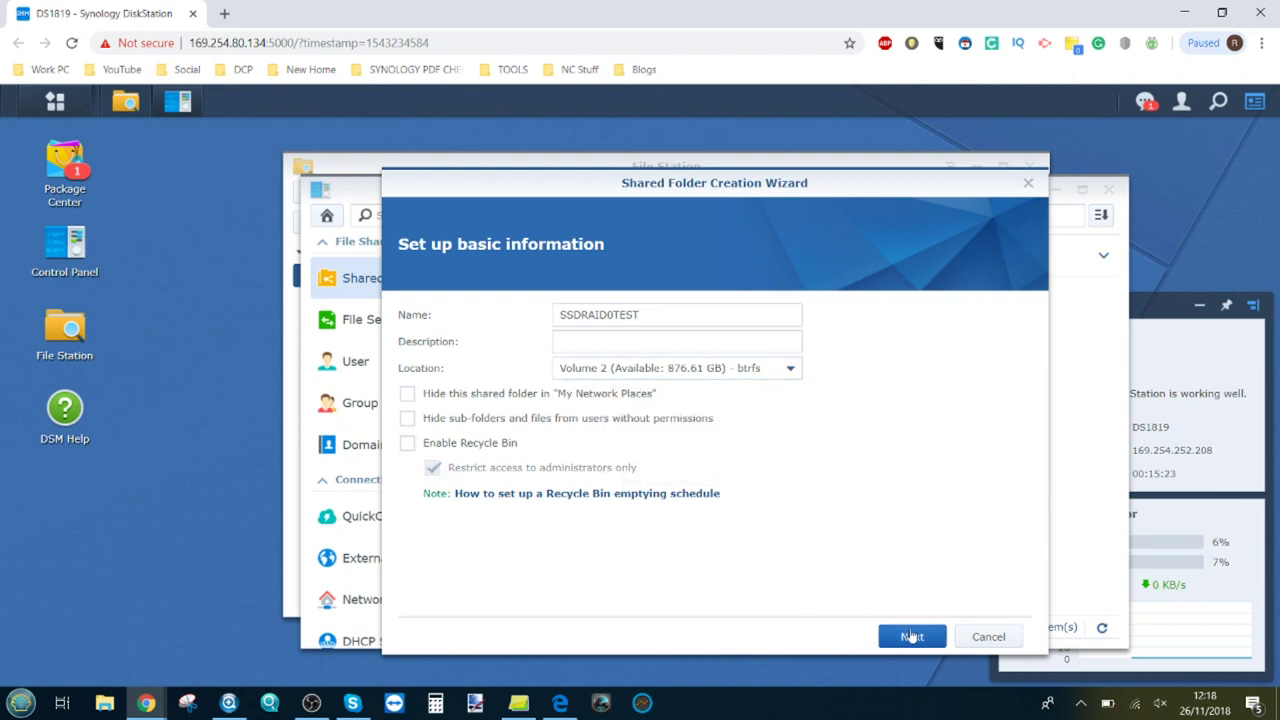
left_click(910, 637)
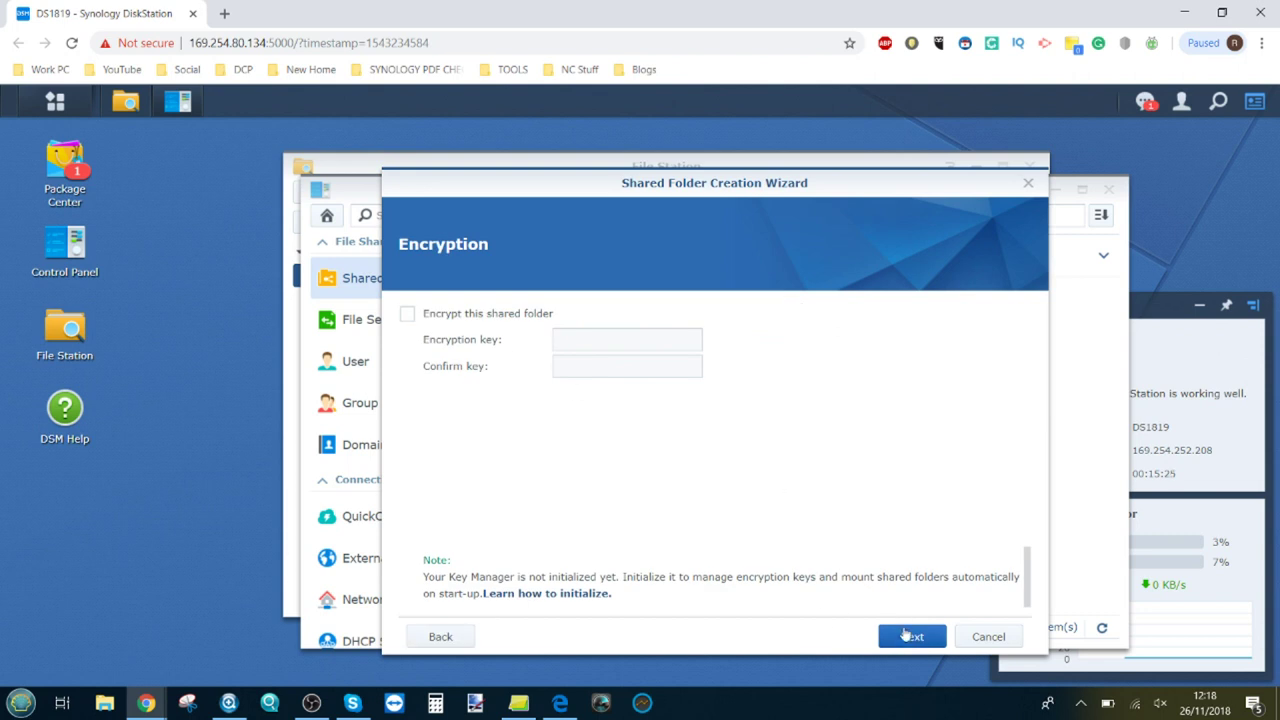
left_click(906, 637)
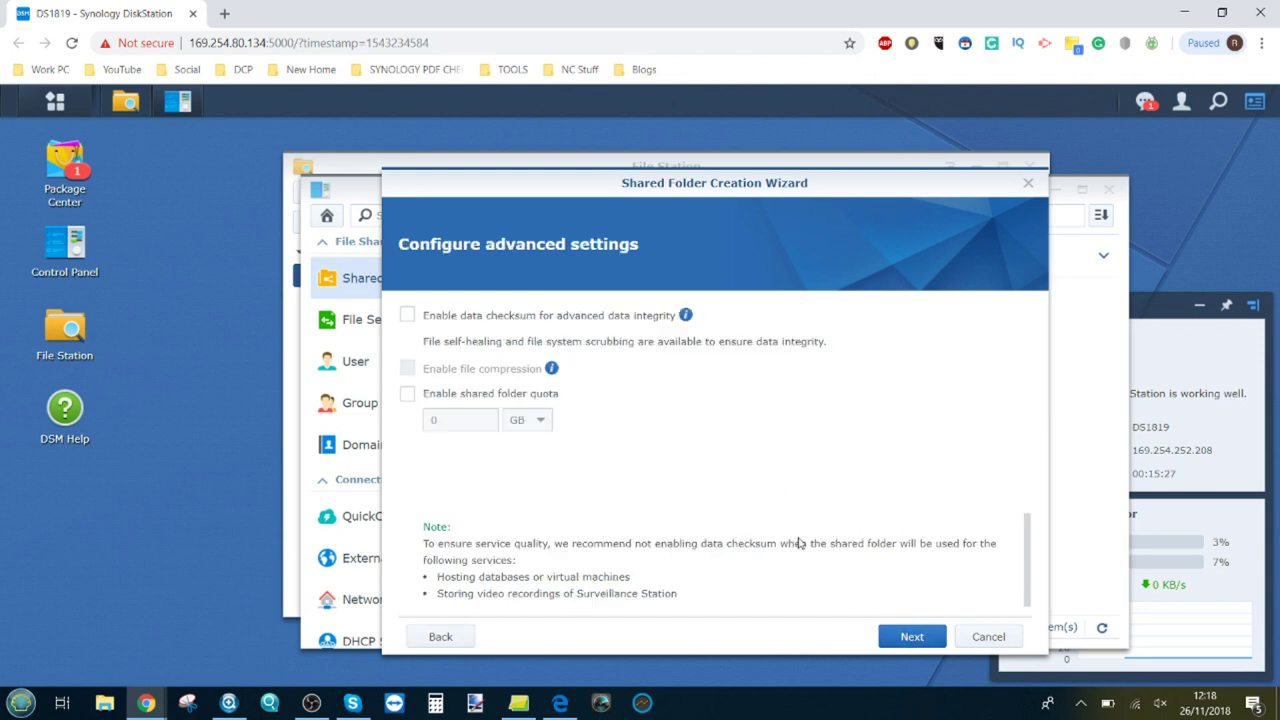
left_click(911, 638)
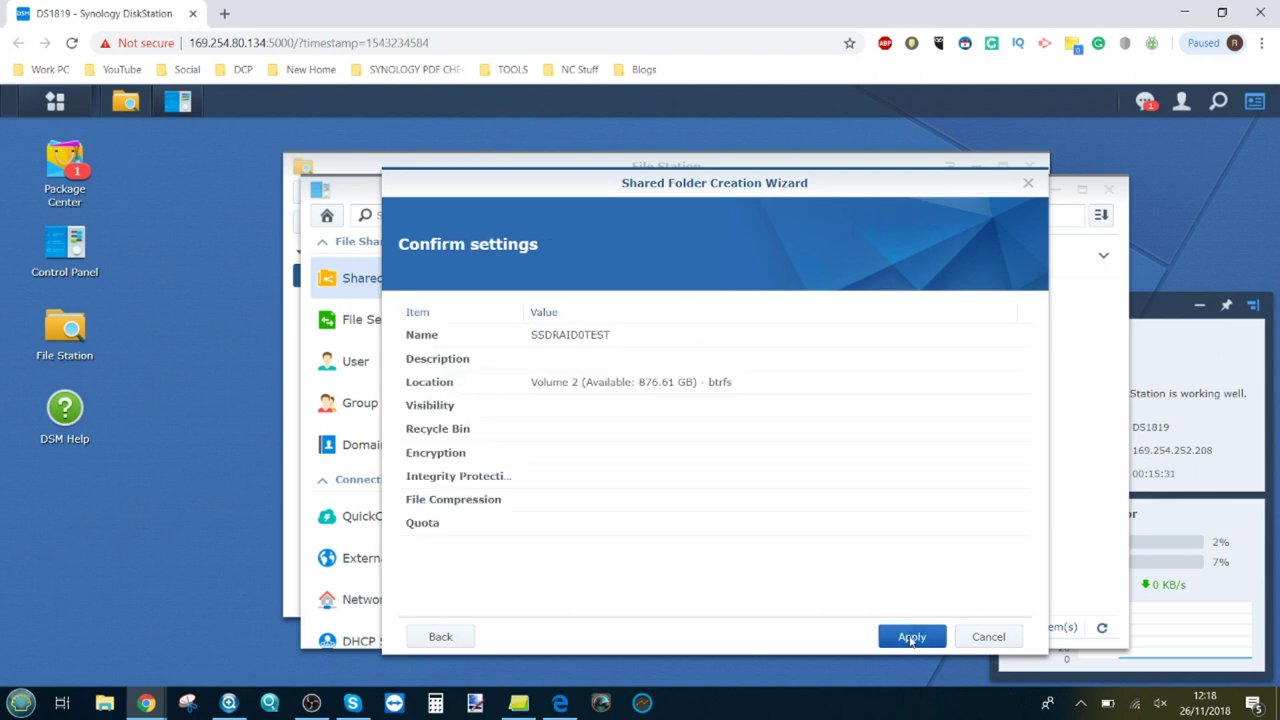
left_click(911, 638)
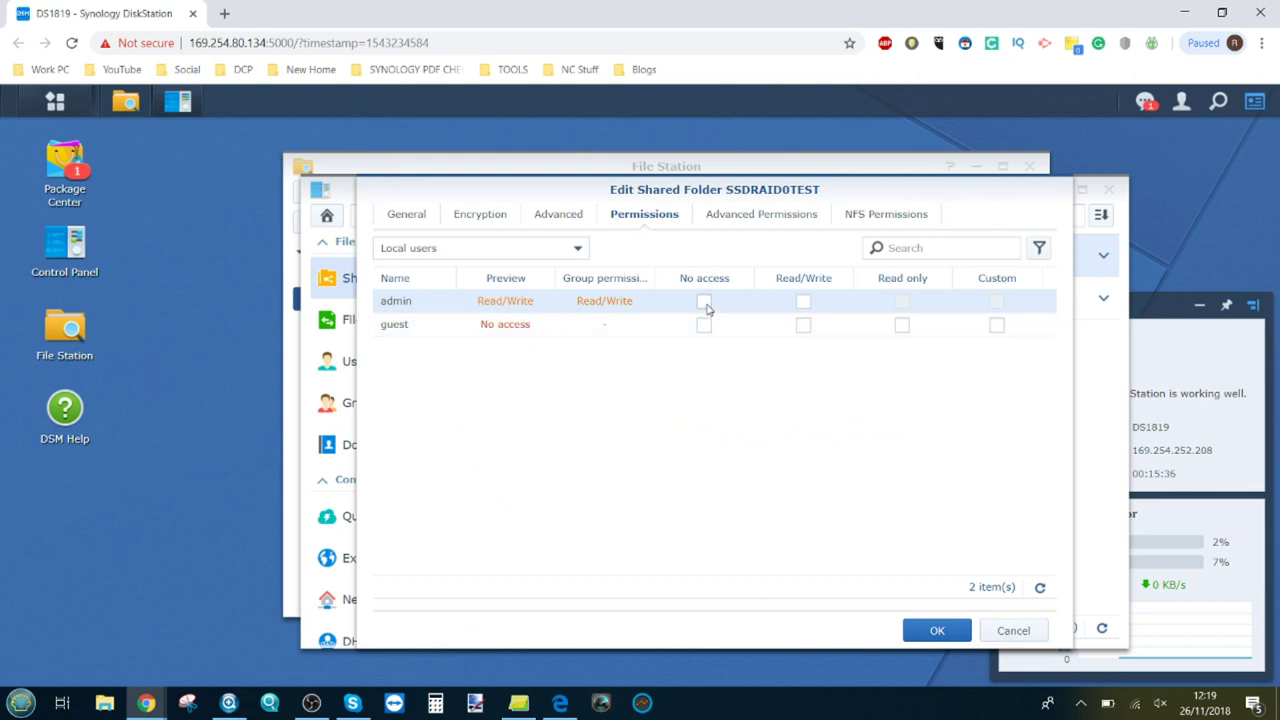
Step: Grant admin and guest Read/Write on SSDRAID0TEST and save the permissions
left_click(801, 302)
left_click(803, 325)
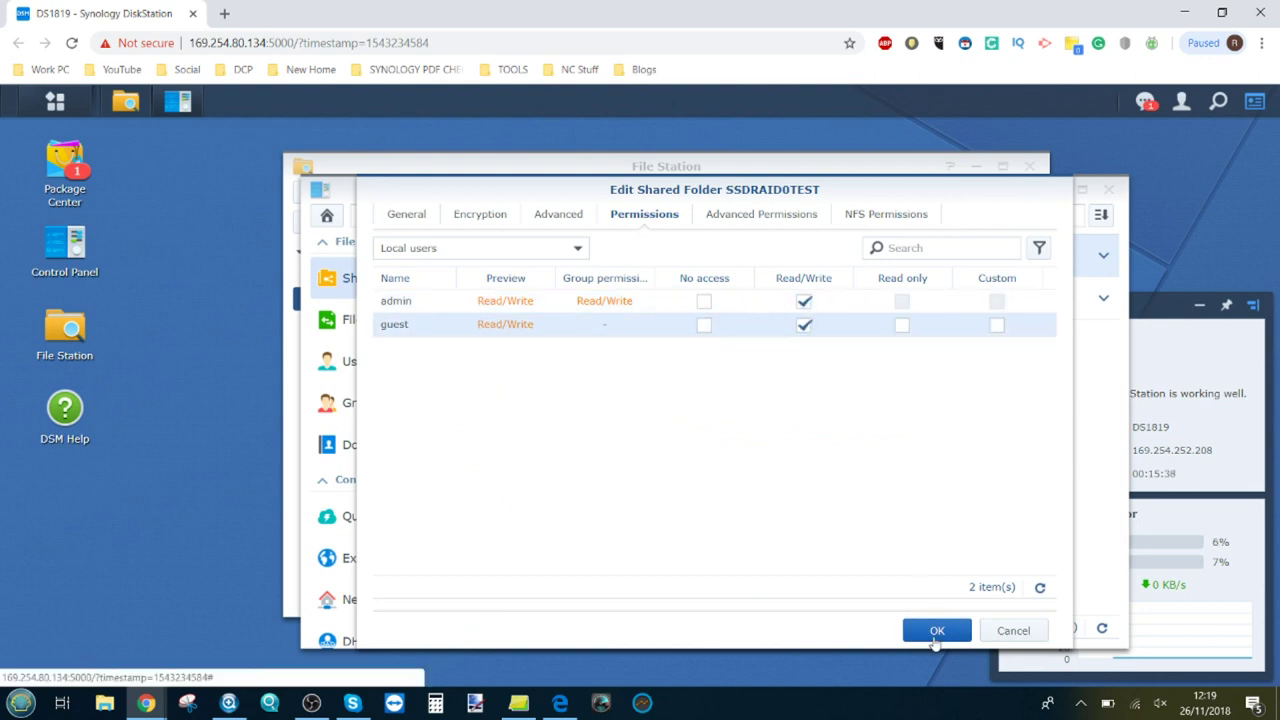
left_click(936, 638)
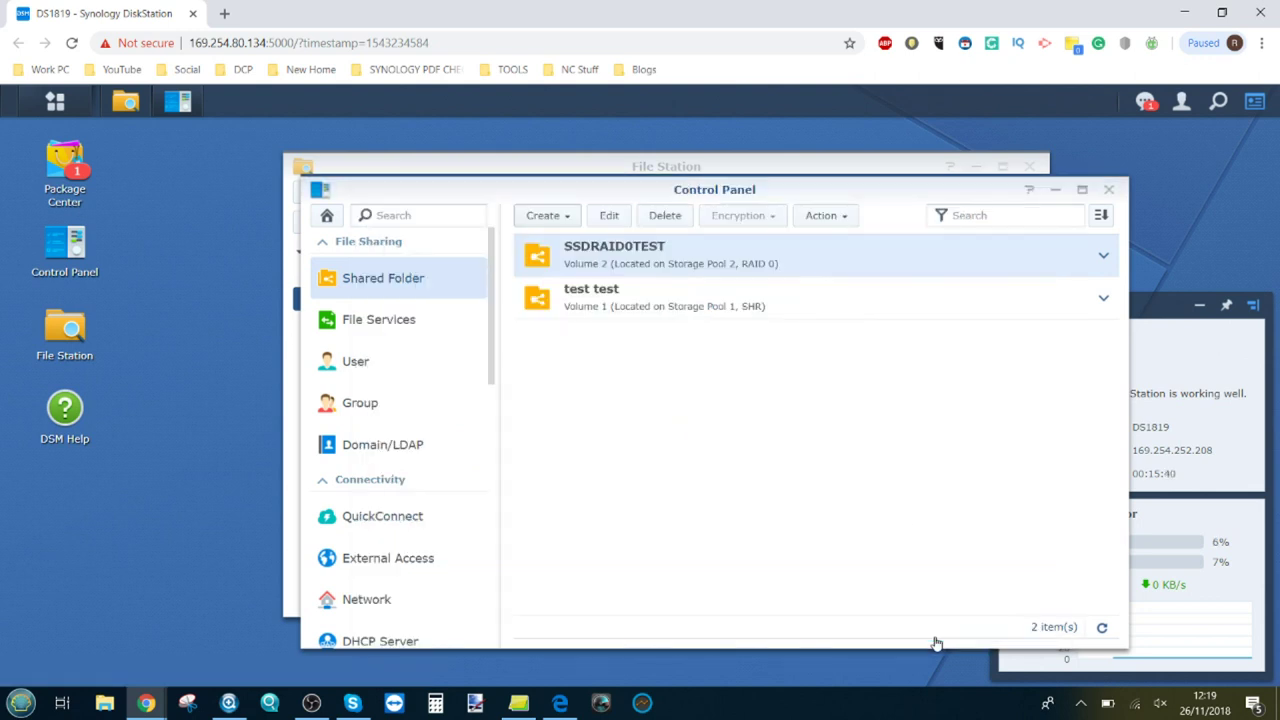
right_click(620, 259)
Step: Close the DSM windows and start Map Drive on DS1819 in Synology Assistant, signed in as admin
left_click(575, 348)
left_click(1108, 189)
left_click(1029, 166)
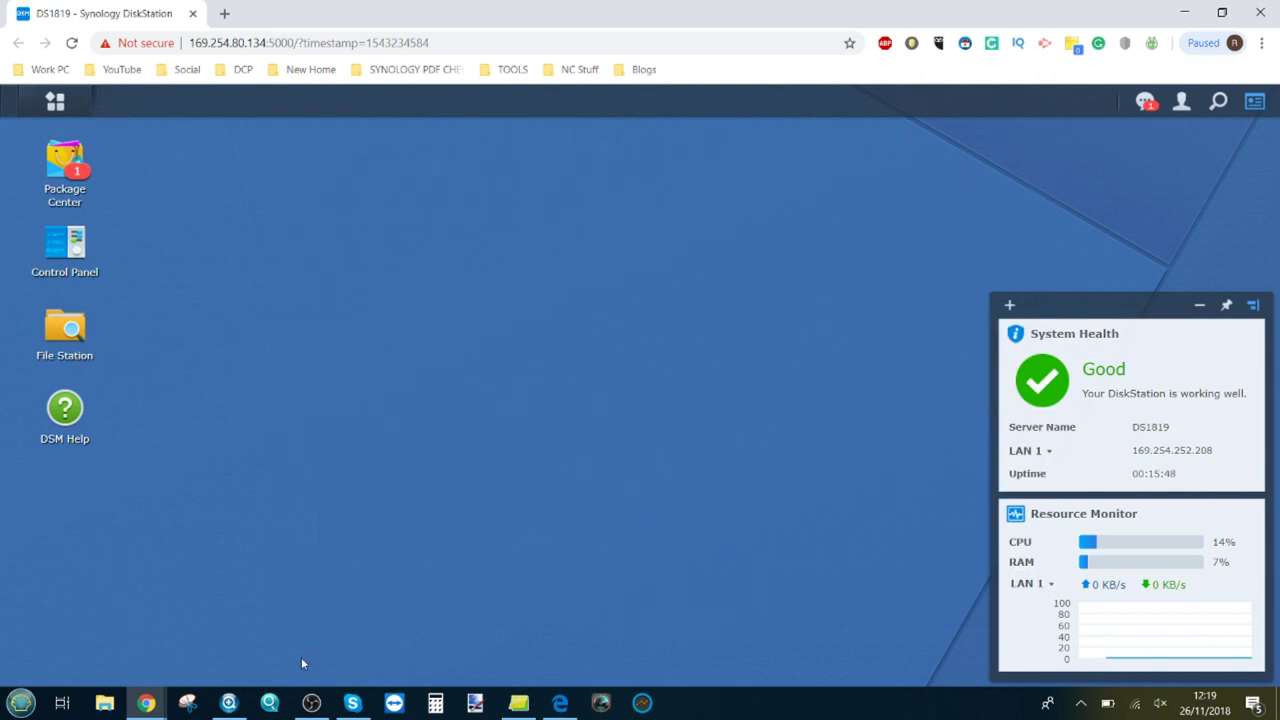
left_click(228, 703)
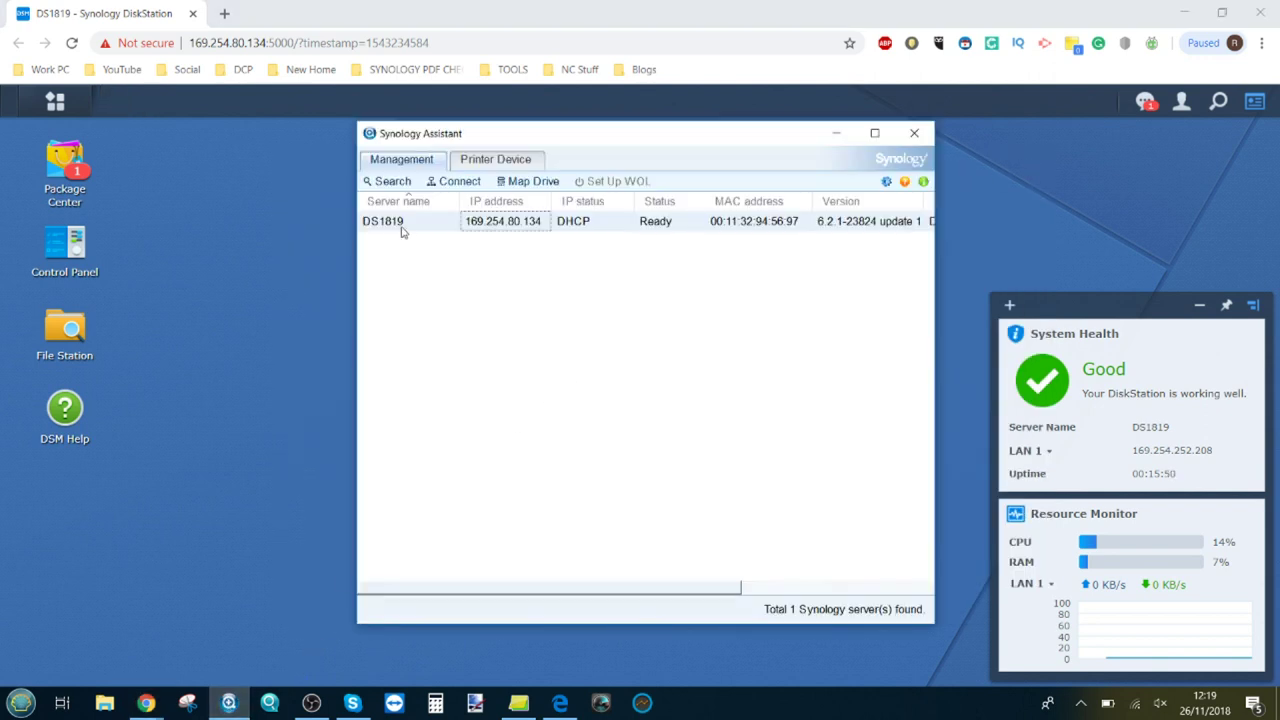
right_click(396, 225)
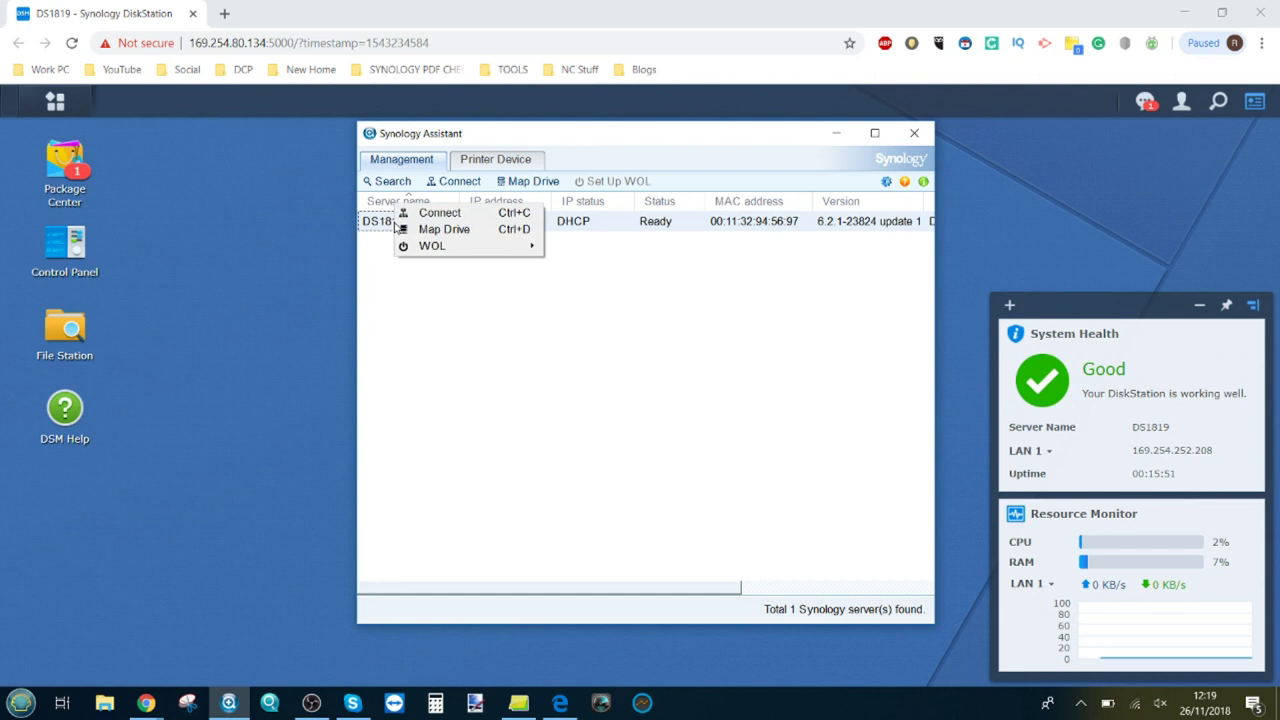
left_click(443, 230)
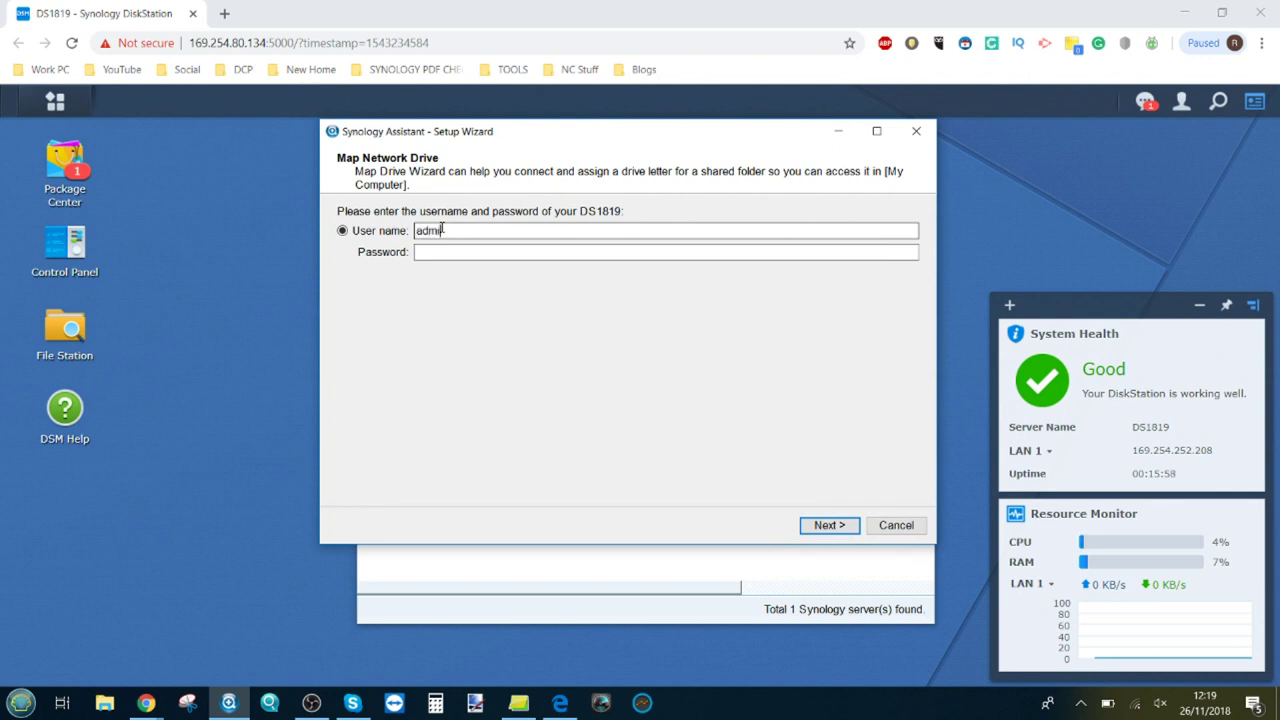
key("Tab")
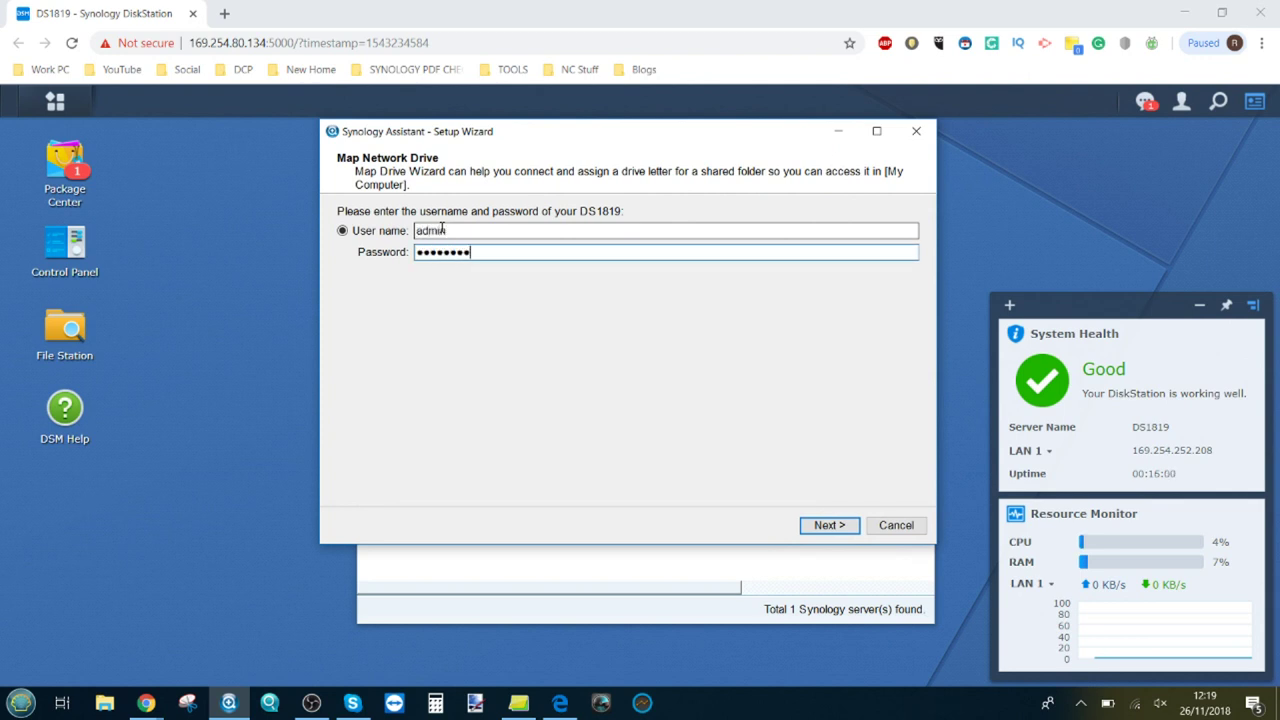
left_click(829, 525)
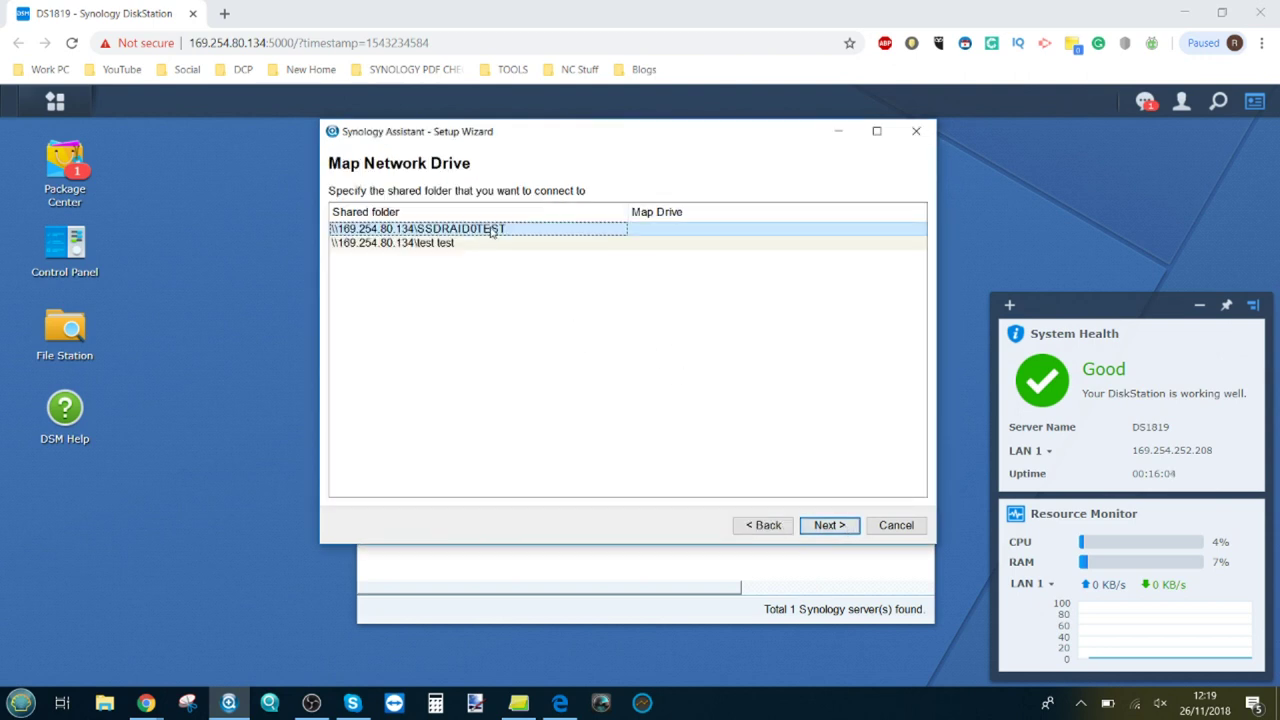
Step: Map SSDRAID0TEST as drive T: and confirm it opens empty
left_click(829, 525)
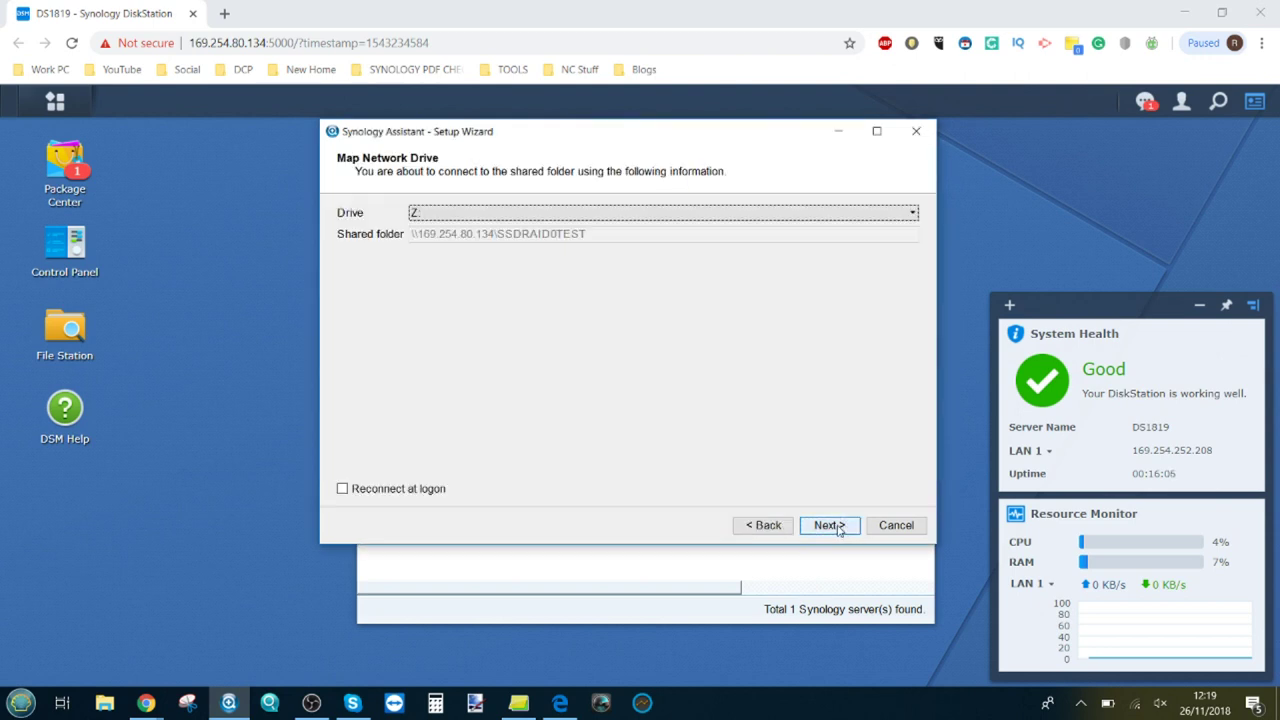
left_click(678, 213)
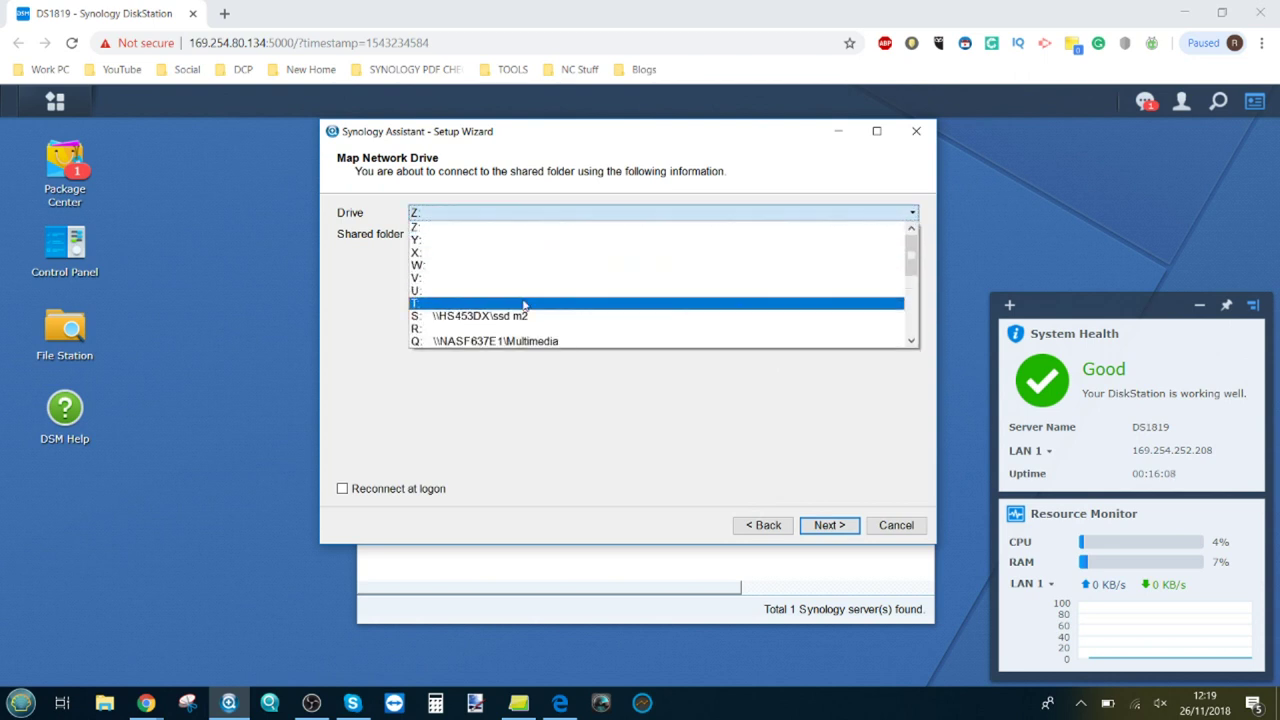
key("Escape")
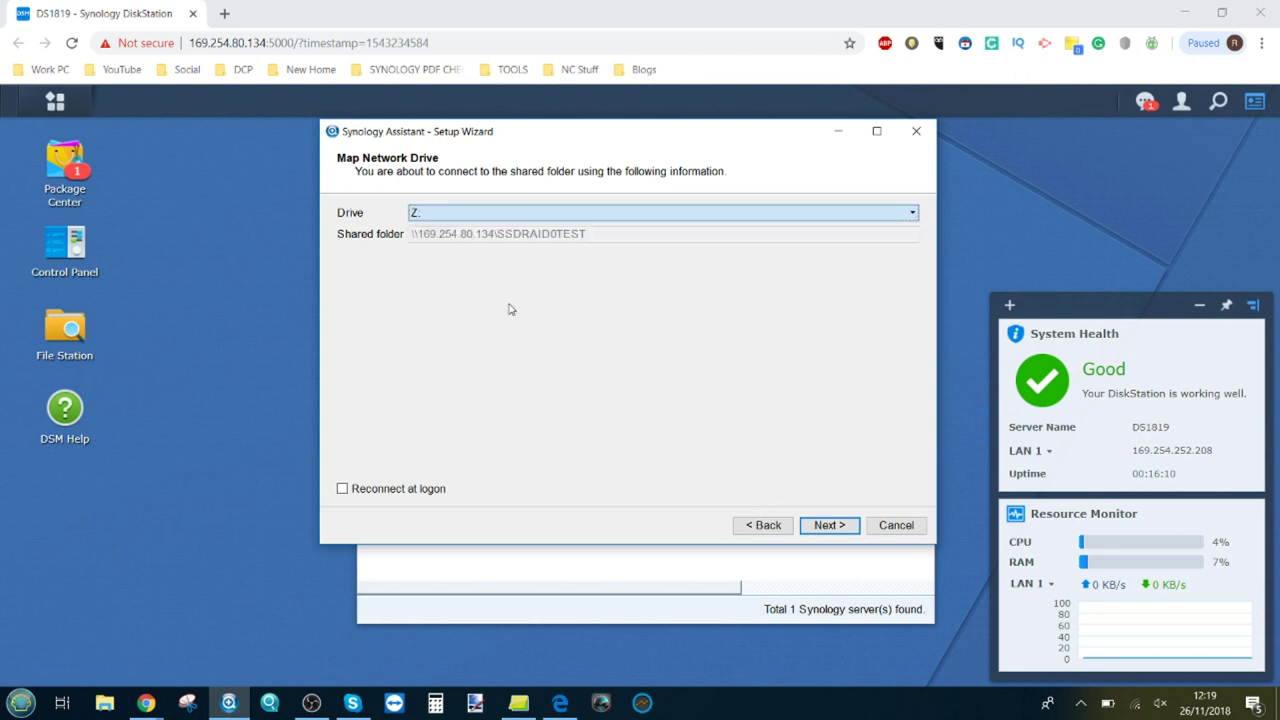
left_click(818, 525)
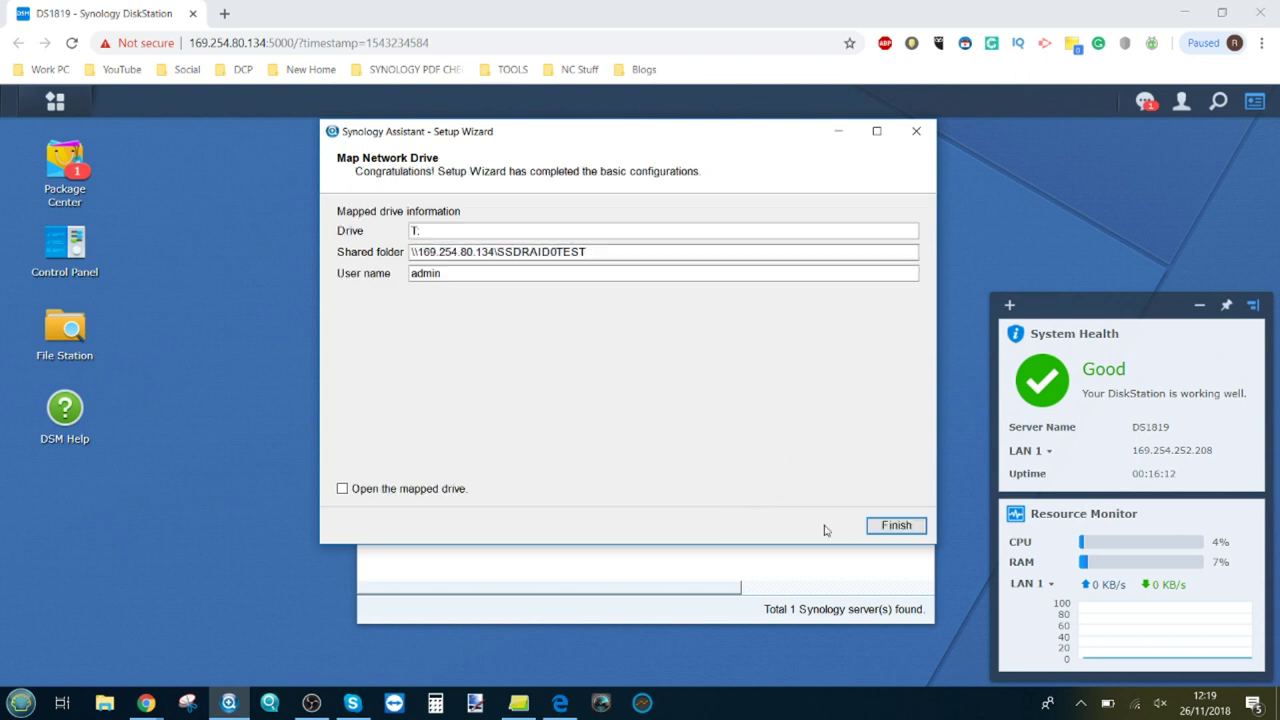
left_click(434, 490)
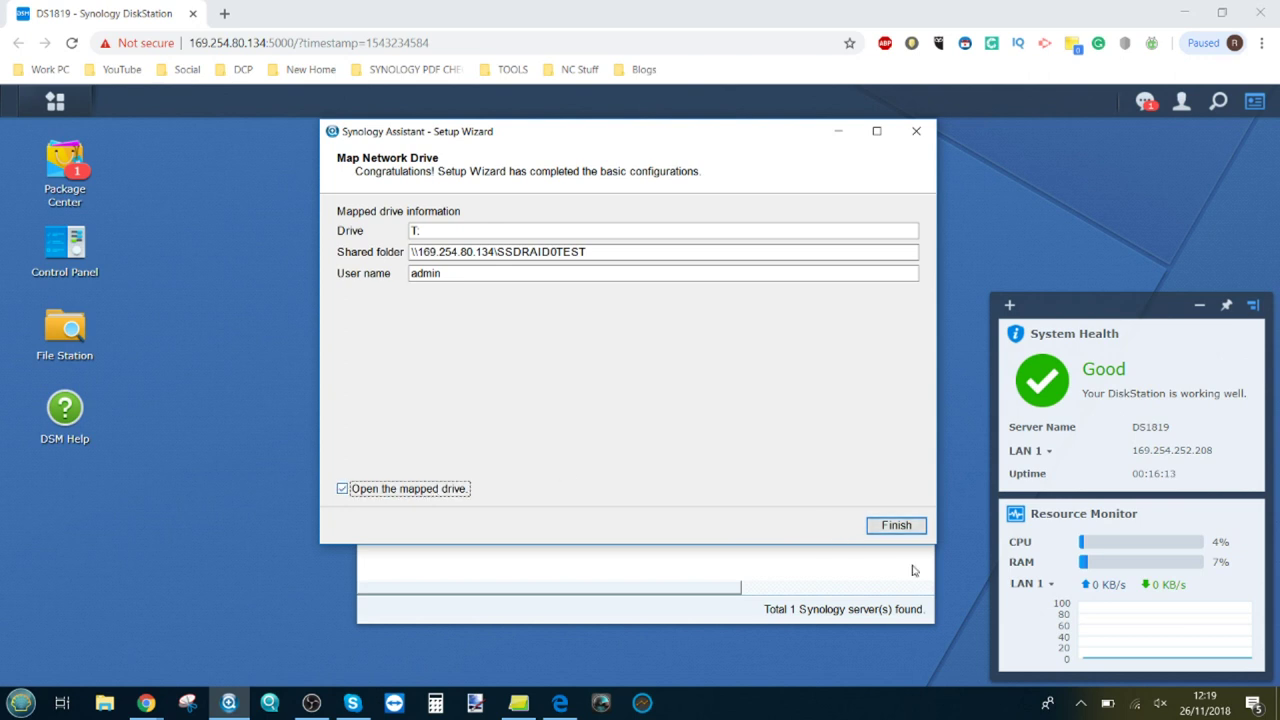
left_click(892, 527)
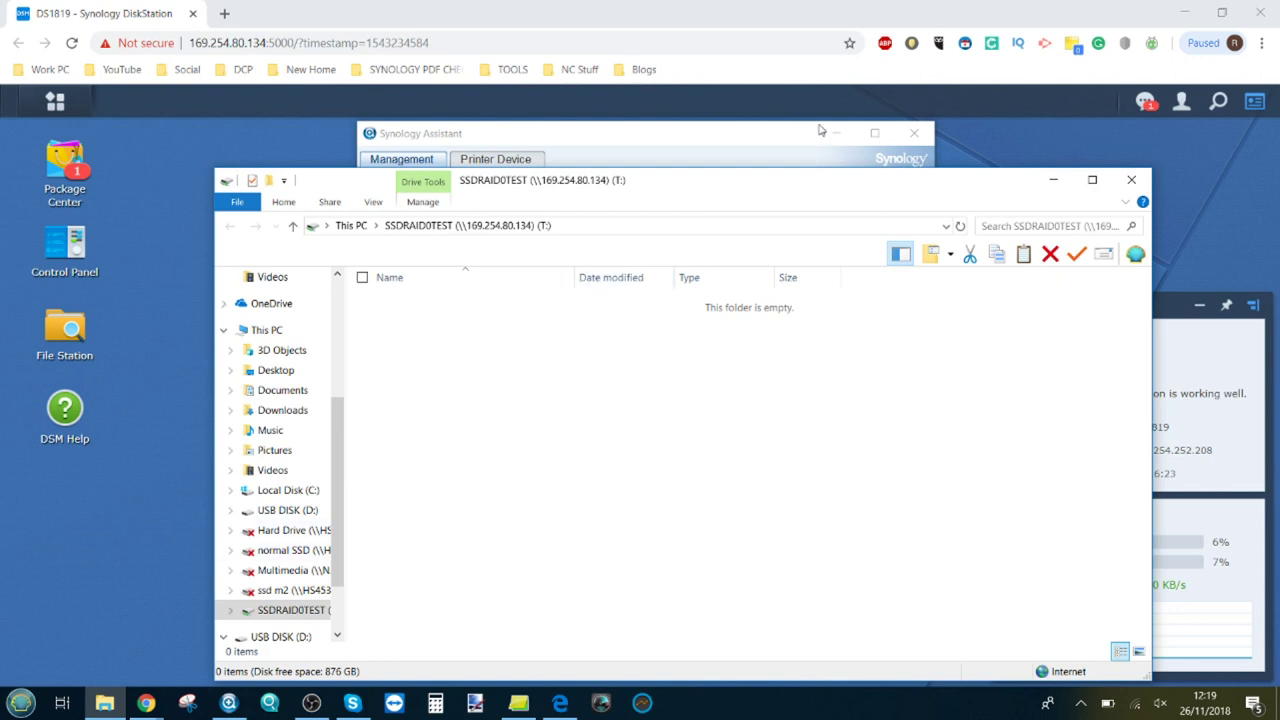
left_click(1131, 179)
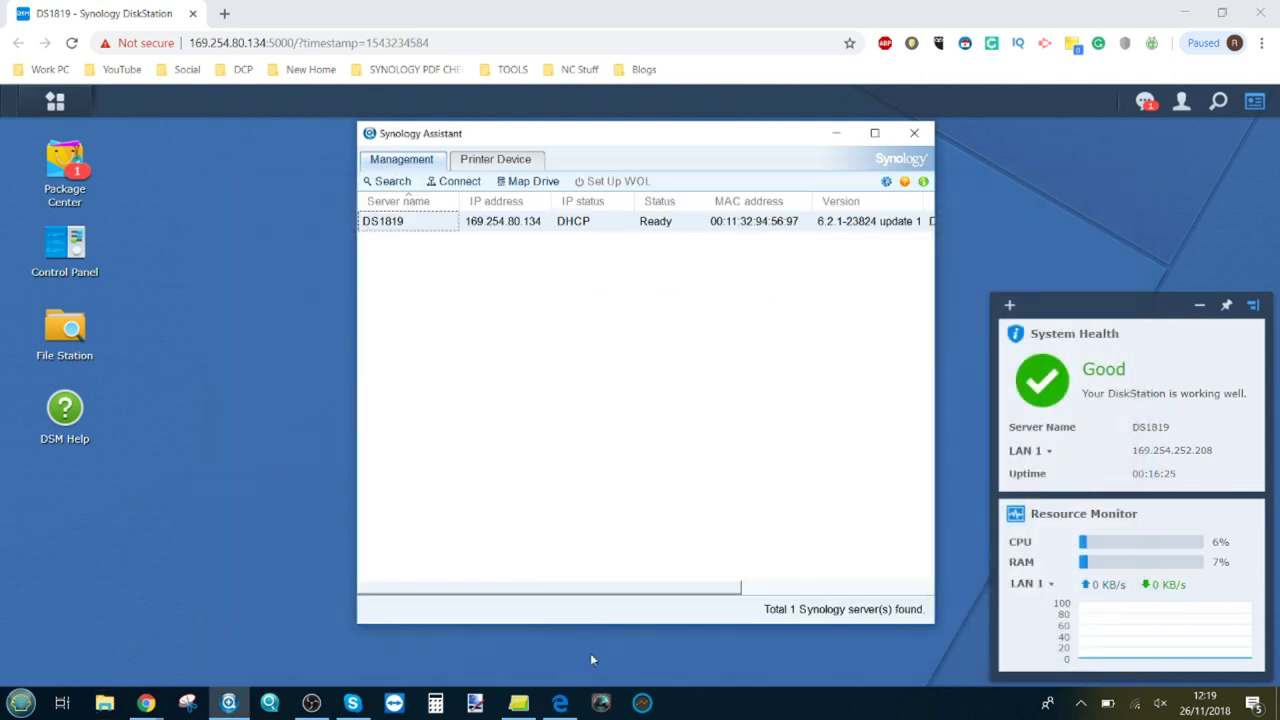
left_click(642, 703)
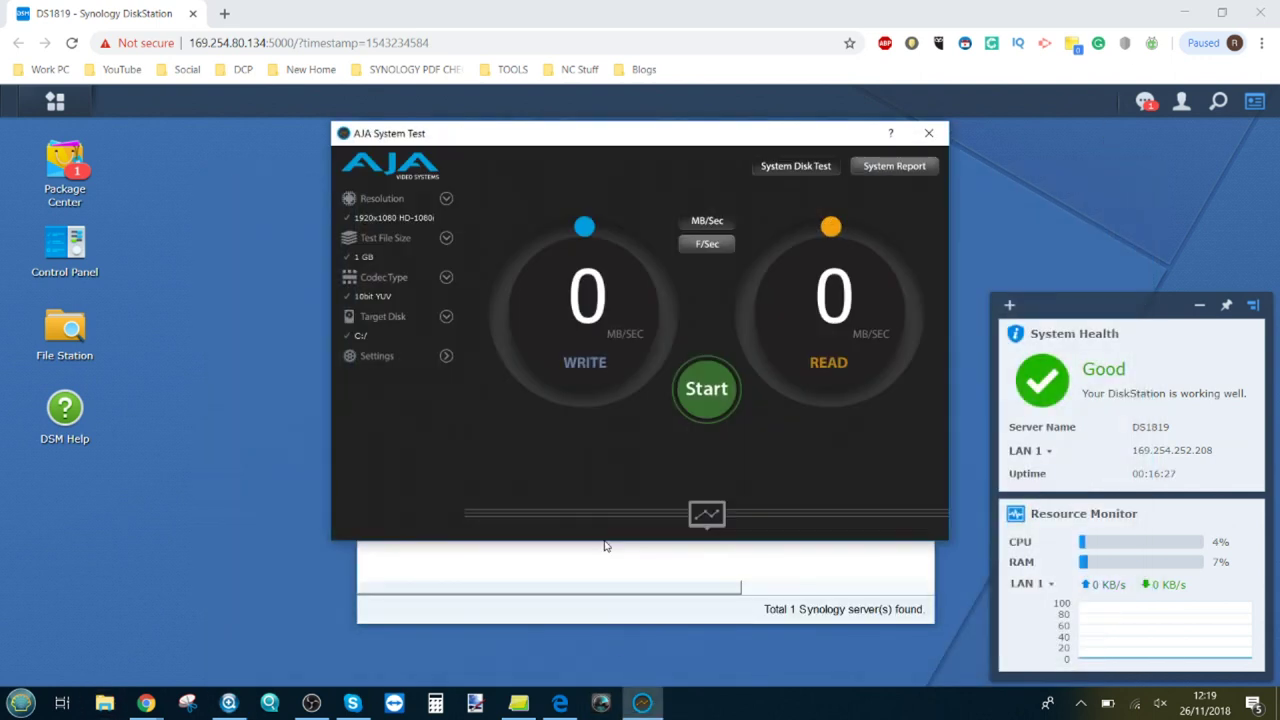
Step: Target the SSDRAID0TEST T: drive with a 1 GB test file and start the AJA benchmark
left_click(447, 317)
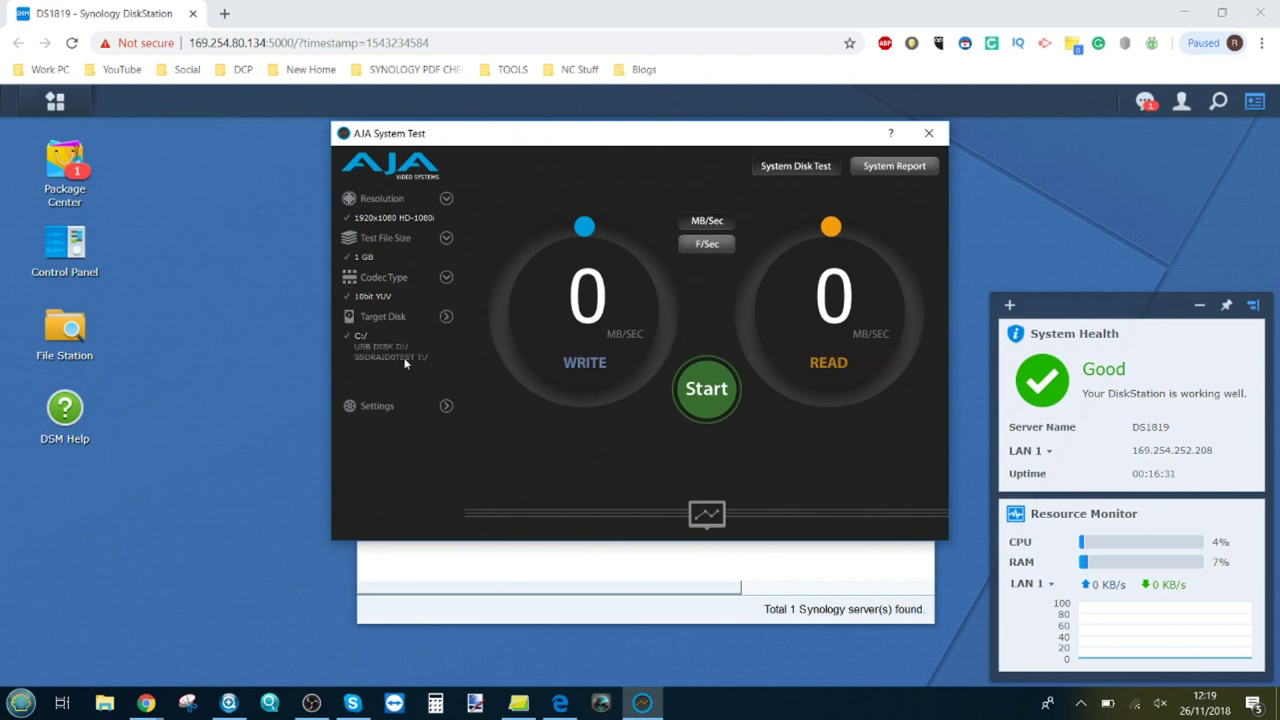
left_click(412, 358)
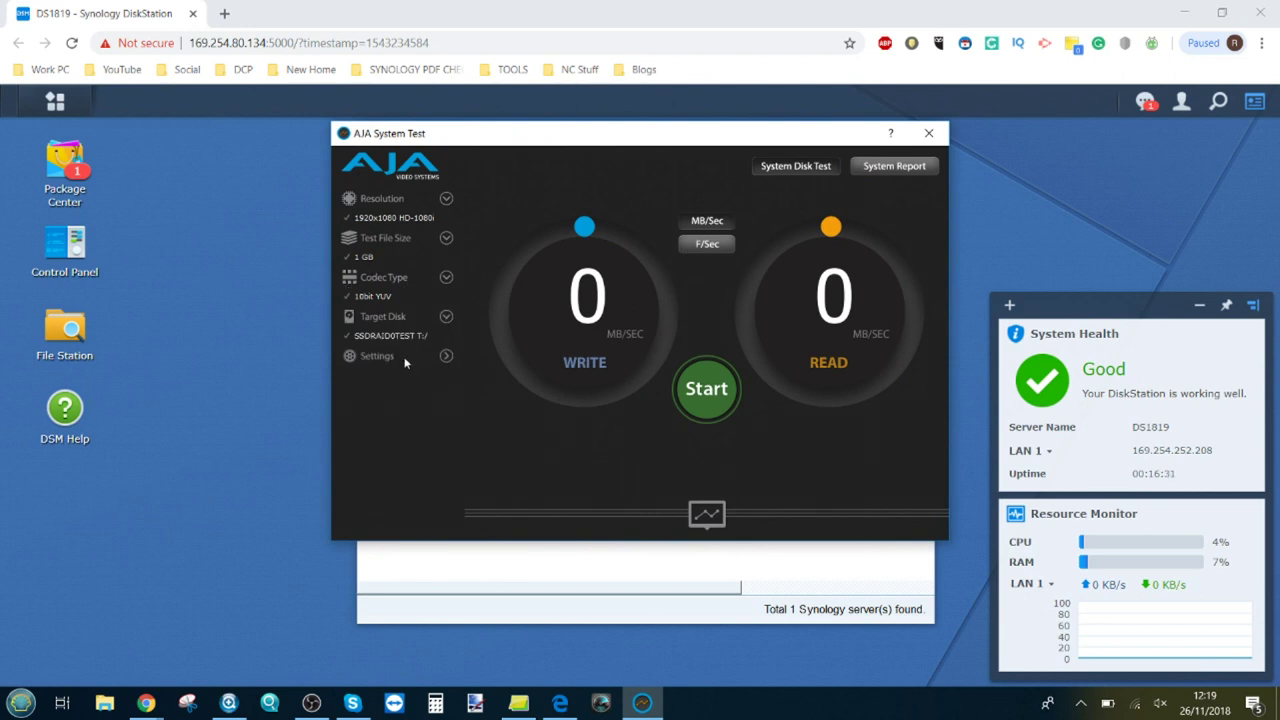
left_click(446, 239)
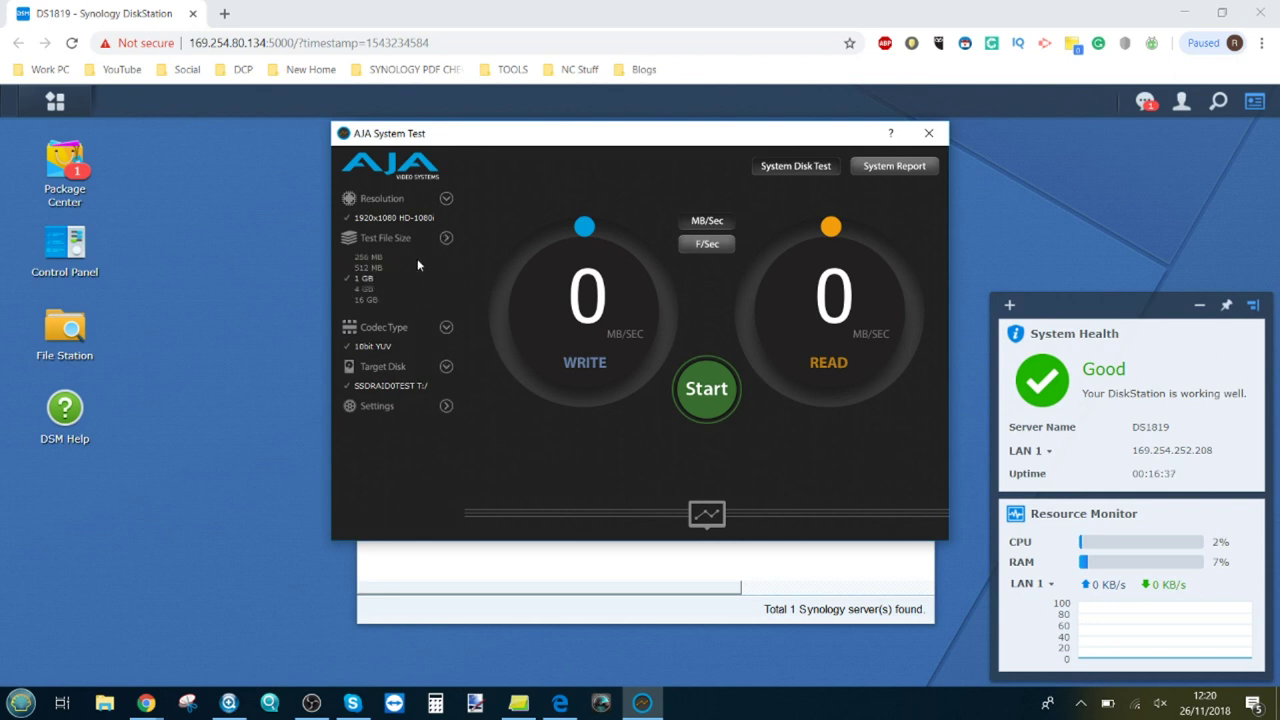
left_click(444, 244)
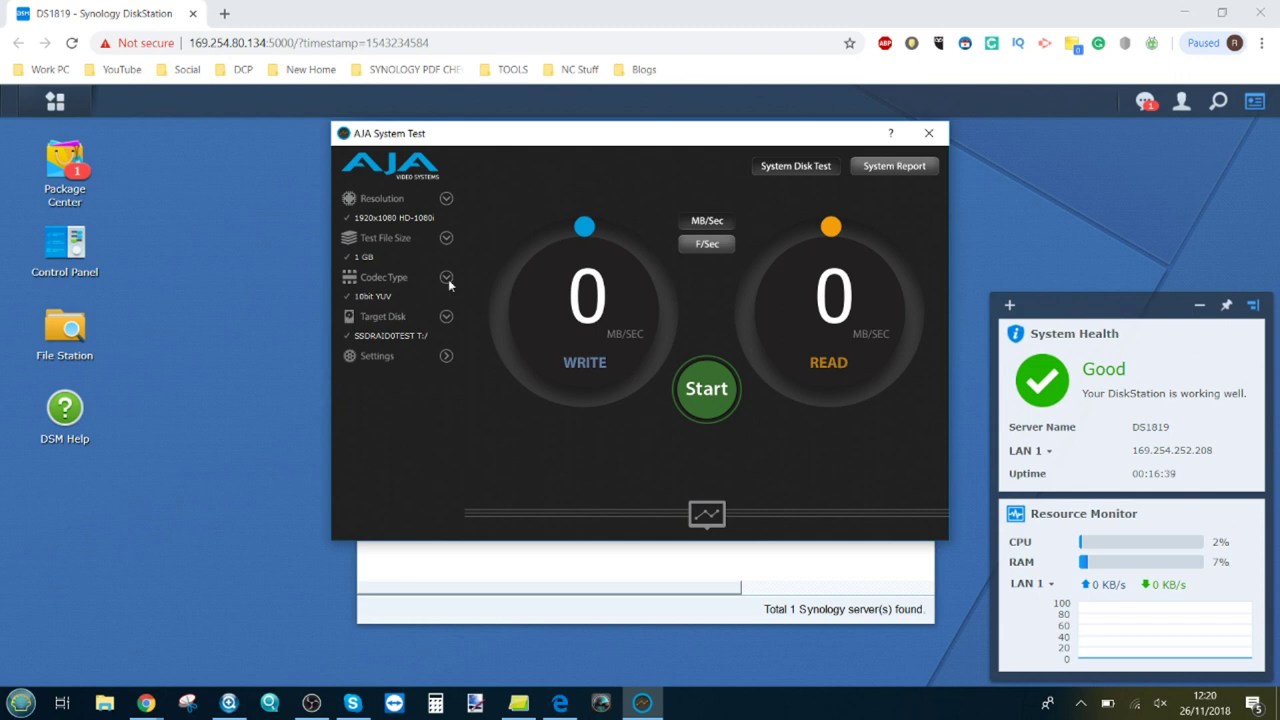
left_click(706, 388)
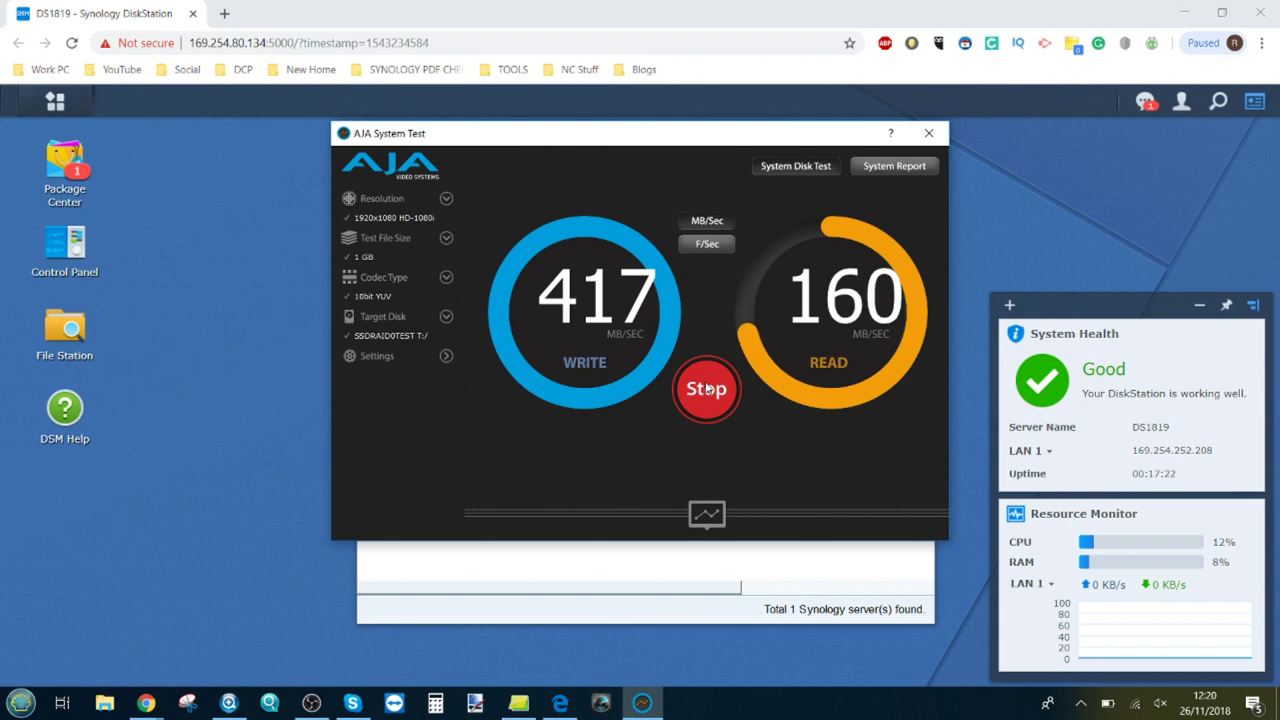
Step: Run the AJA test on T: with a 256 MB file, 720x486 NTSC and 8bit YUV
left_click(446, 238)
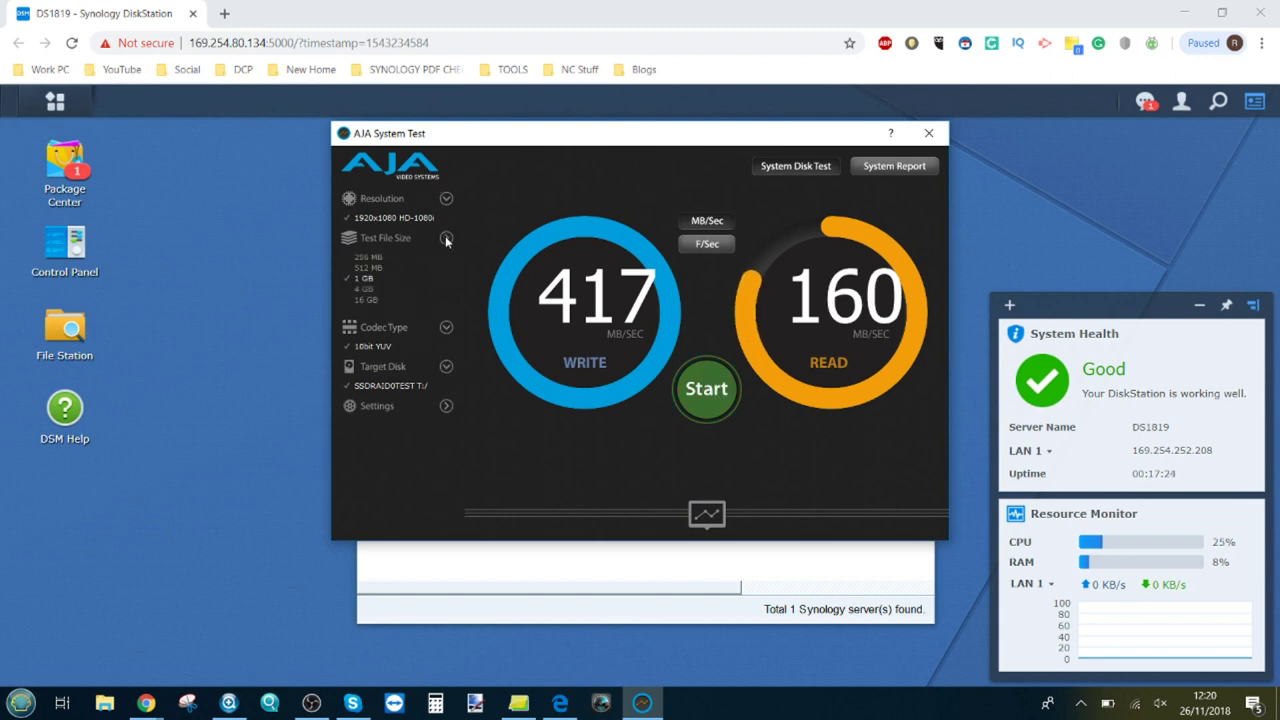
left_click(374, 256)
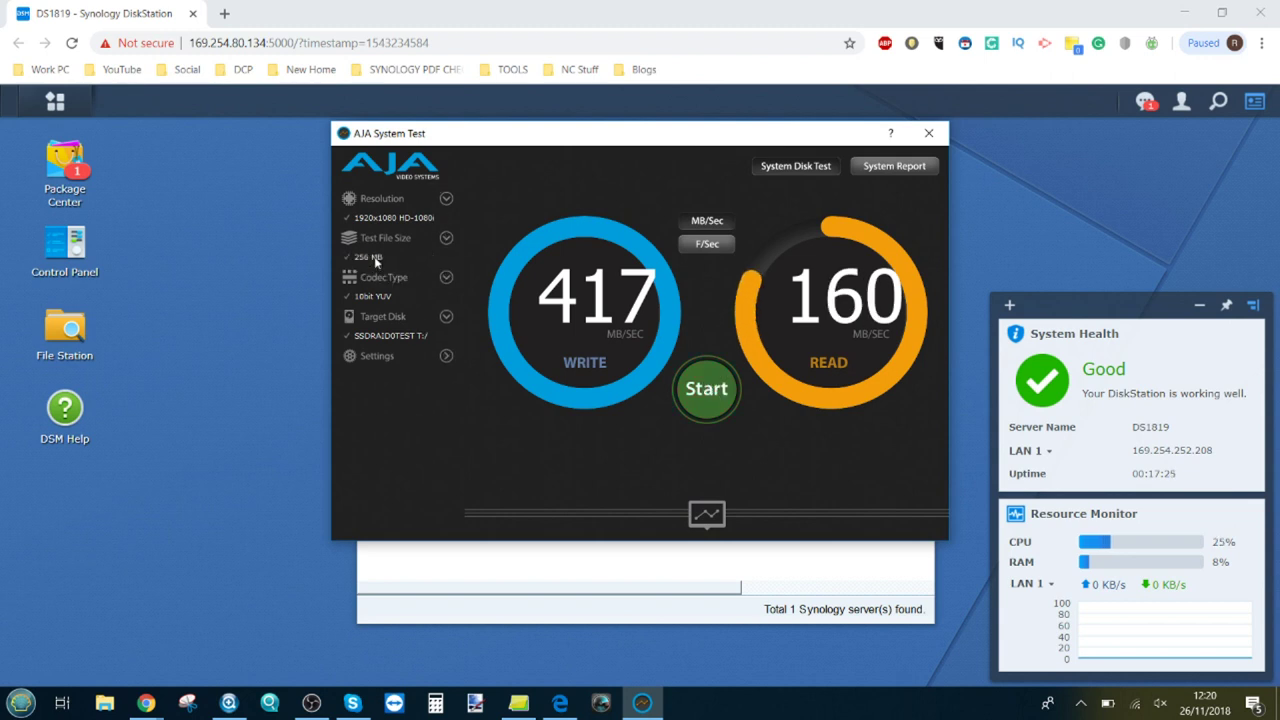
left_click(447, 199)
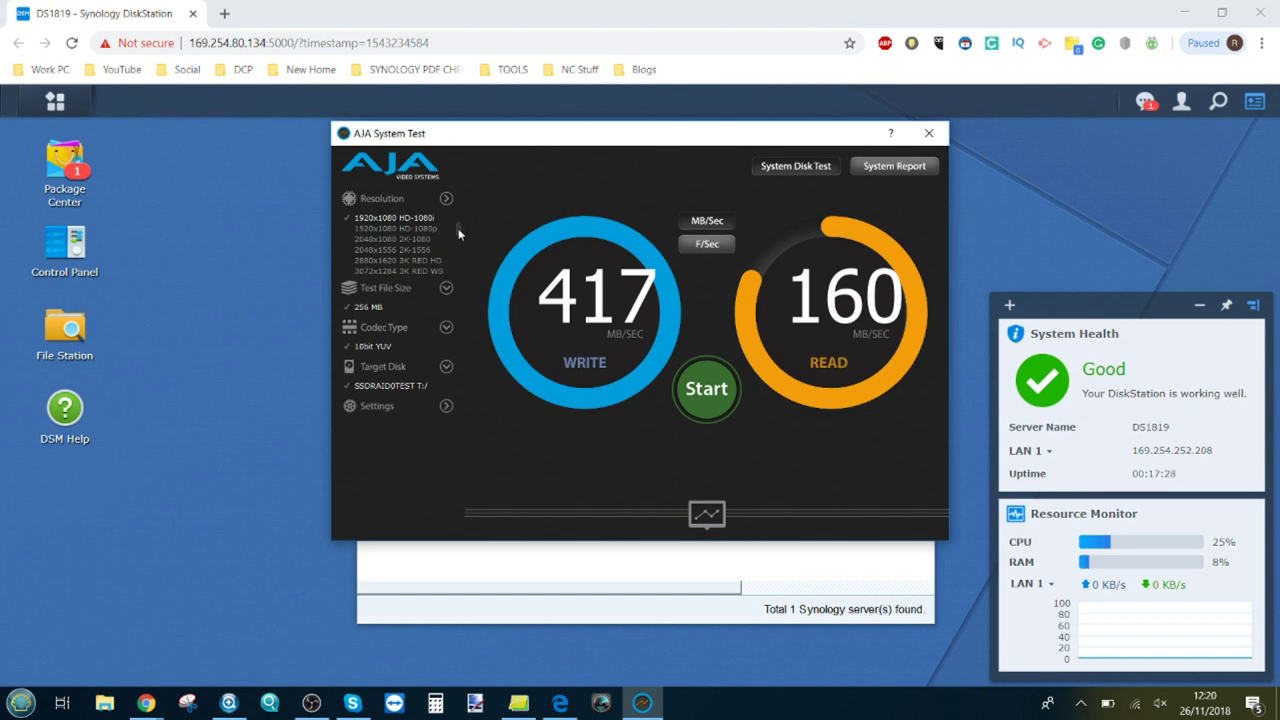
left_click_drag(459, 233, 463, 210)
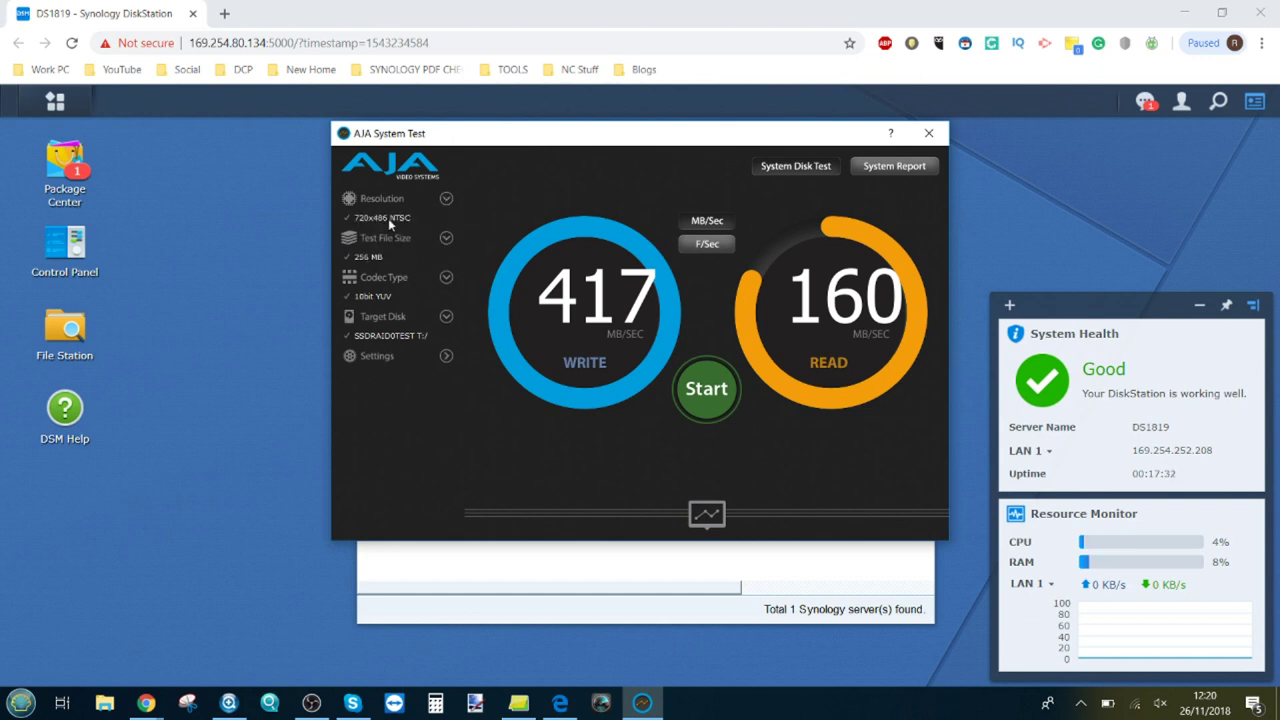
left_click(388, 218)
left_click(447, 279)
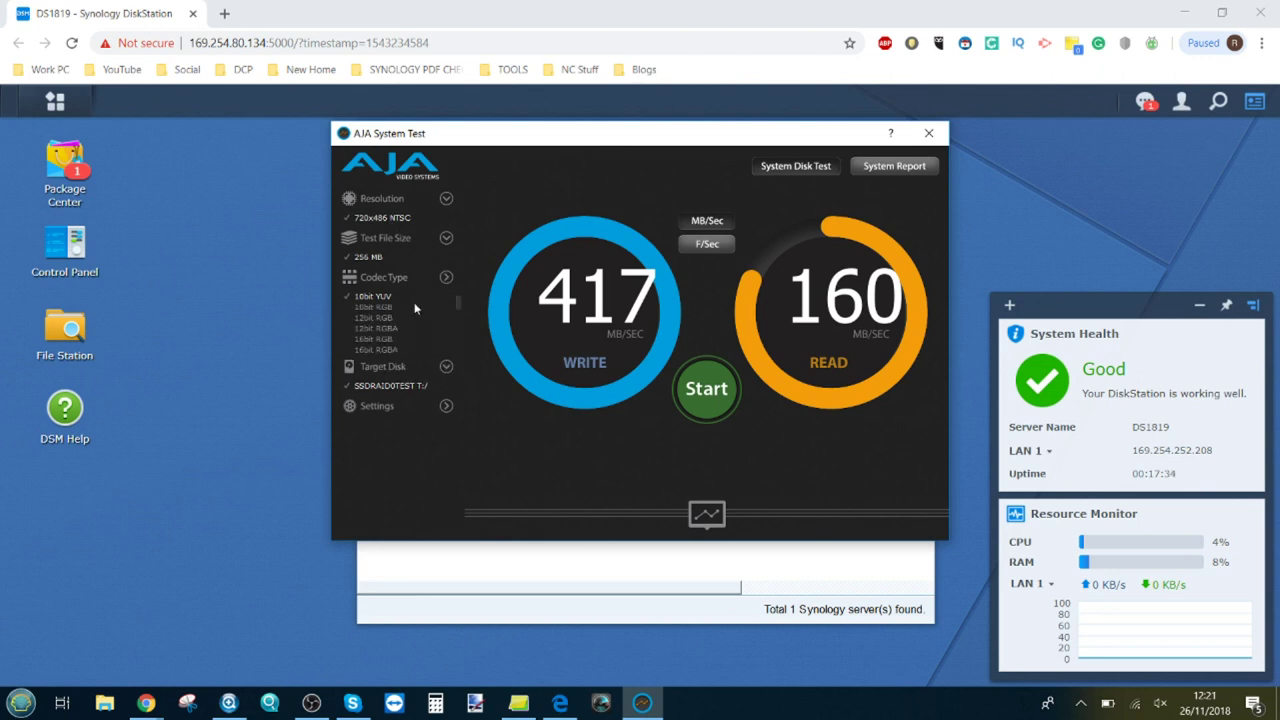
scroll(400, 316, "up", 1)
left_click(375, 299)
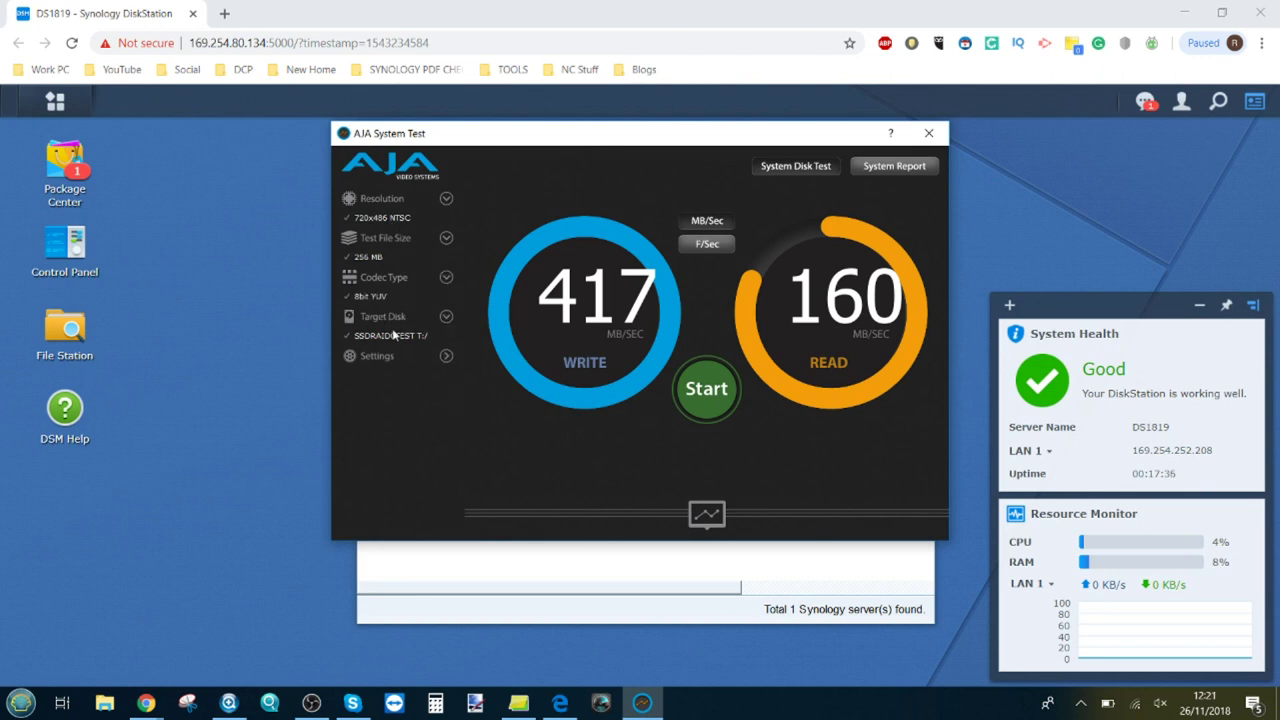
left_click(690, 383)
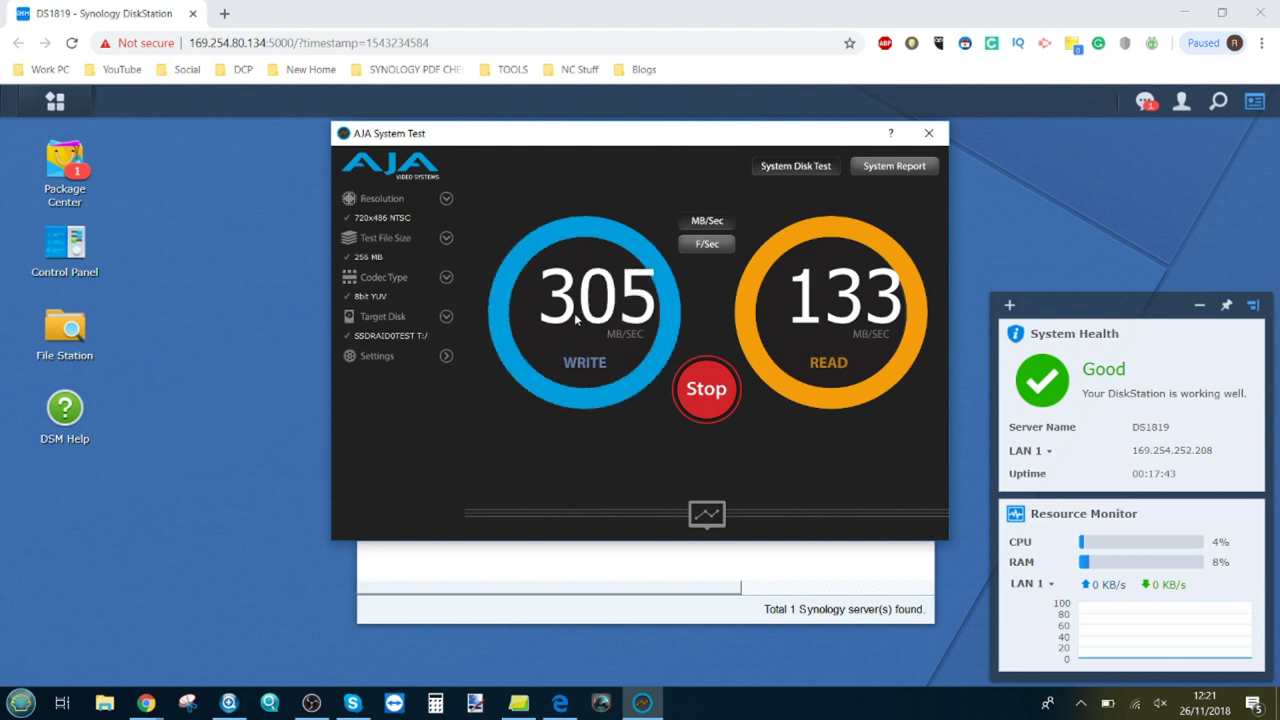
Step: Rerun the test with a 1 GB file at 2048x1080 2K-1080, then close AJA System Test
left_click(446, 356)
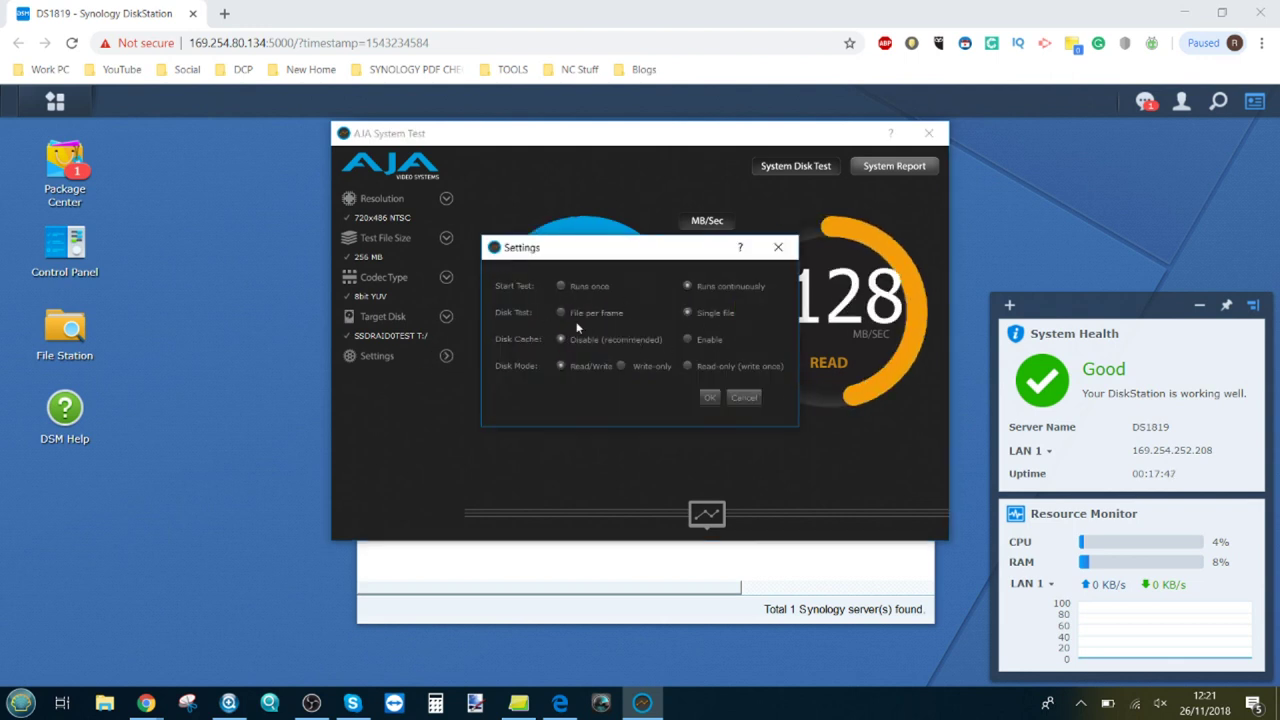
left_click(743, 397)
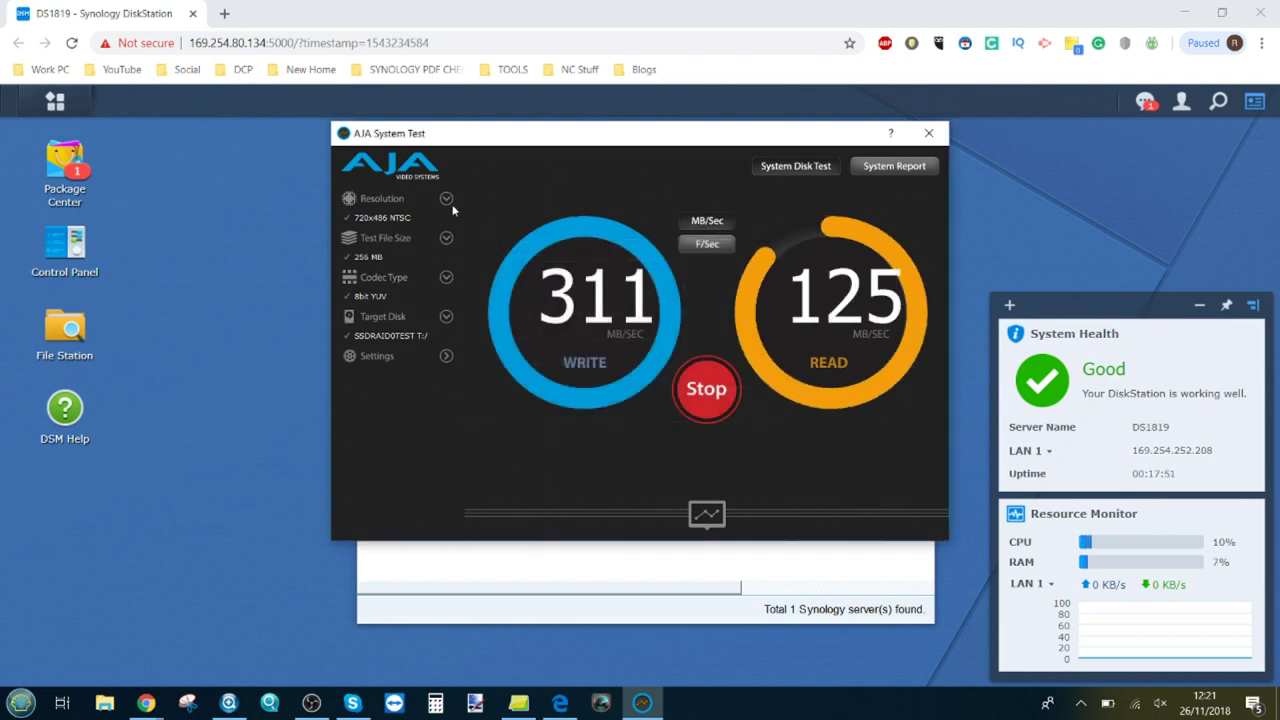
left_click(446, 237)
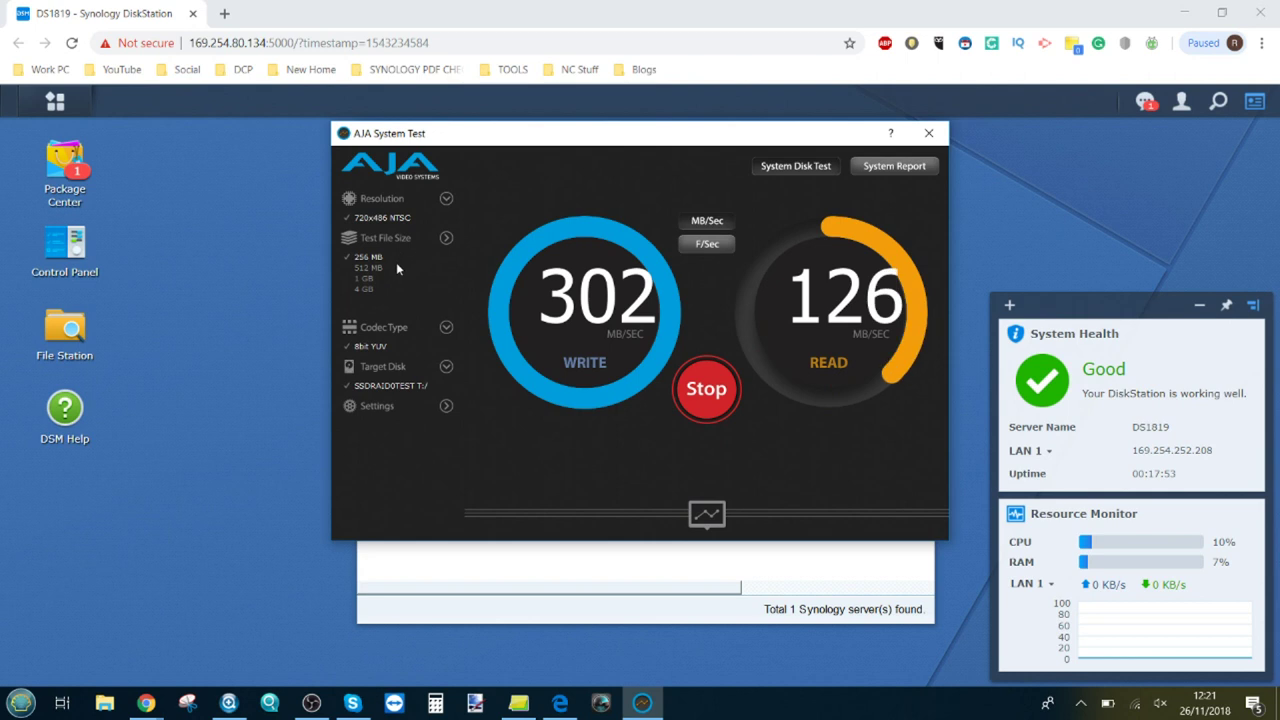
left_click(366, 279)
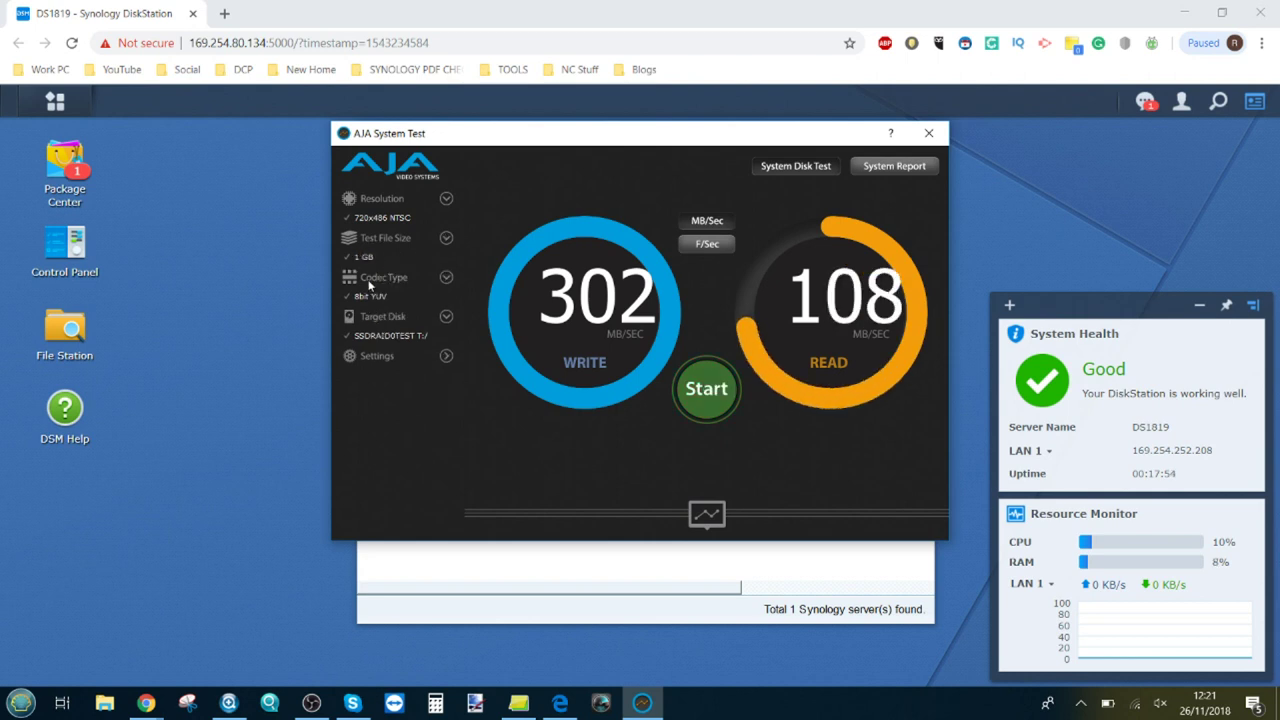
left_click(695, 378)
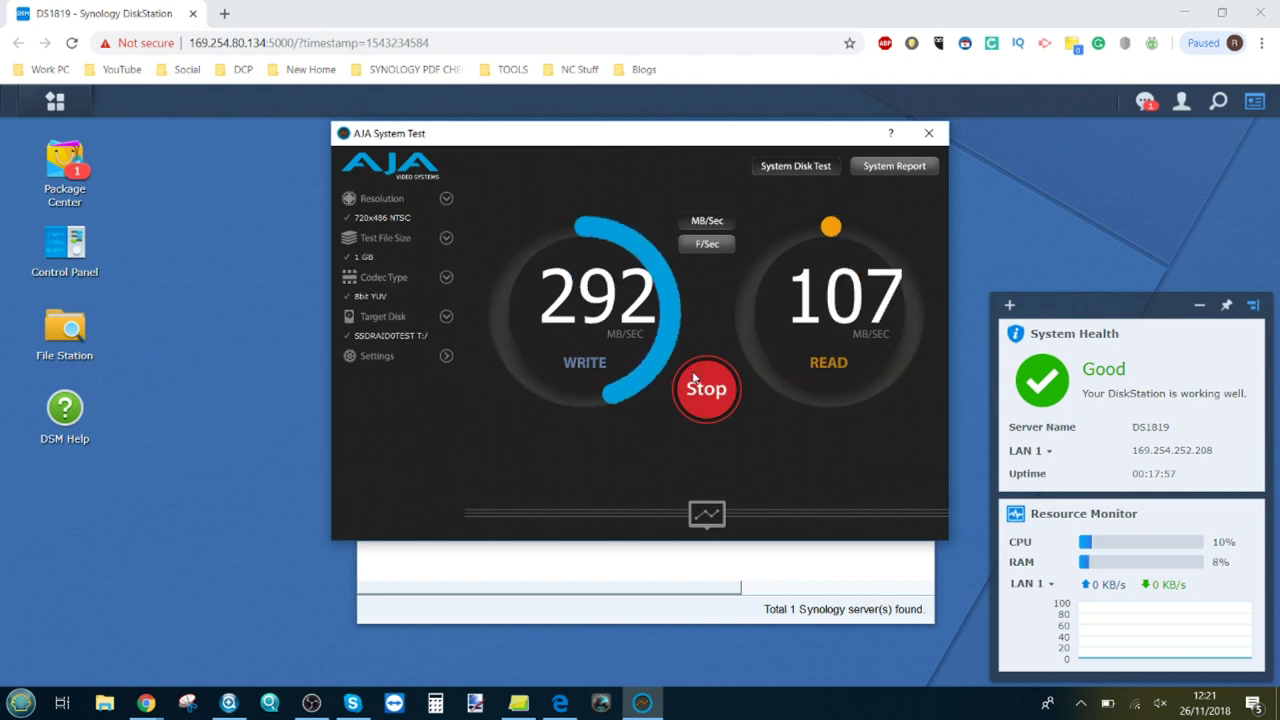
left_click(447, 198)
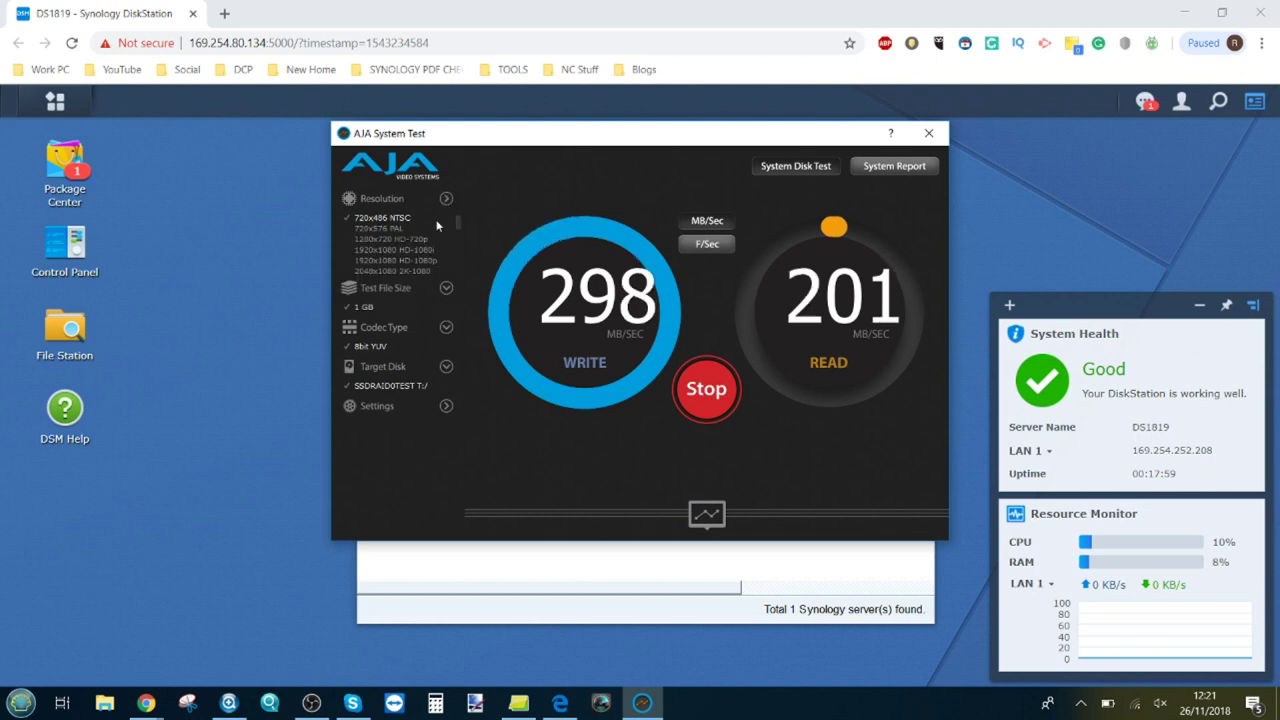
left_click(426, 270)
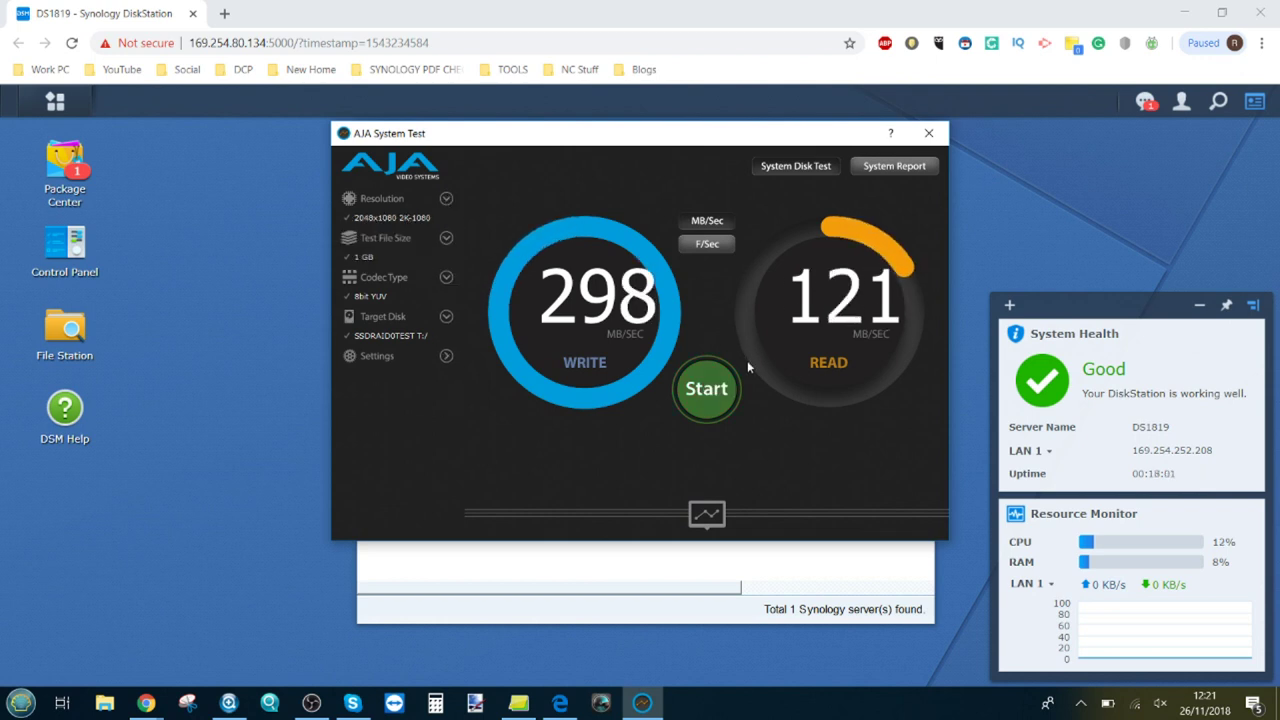
left_click(708, 389)
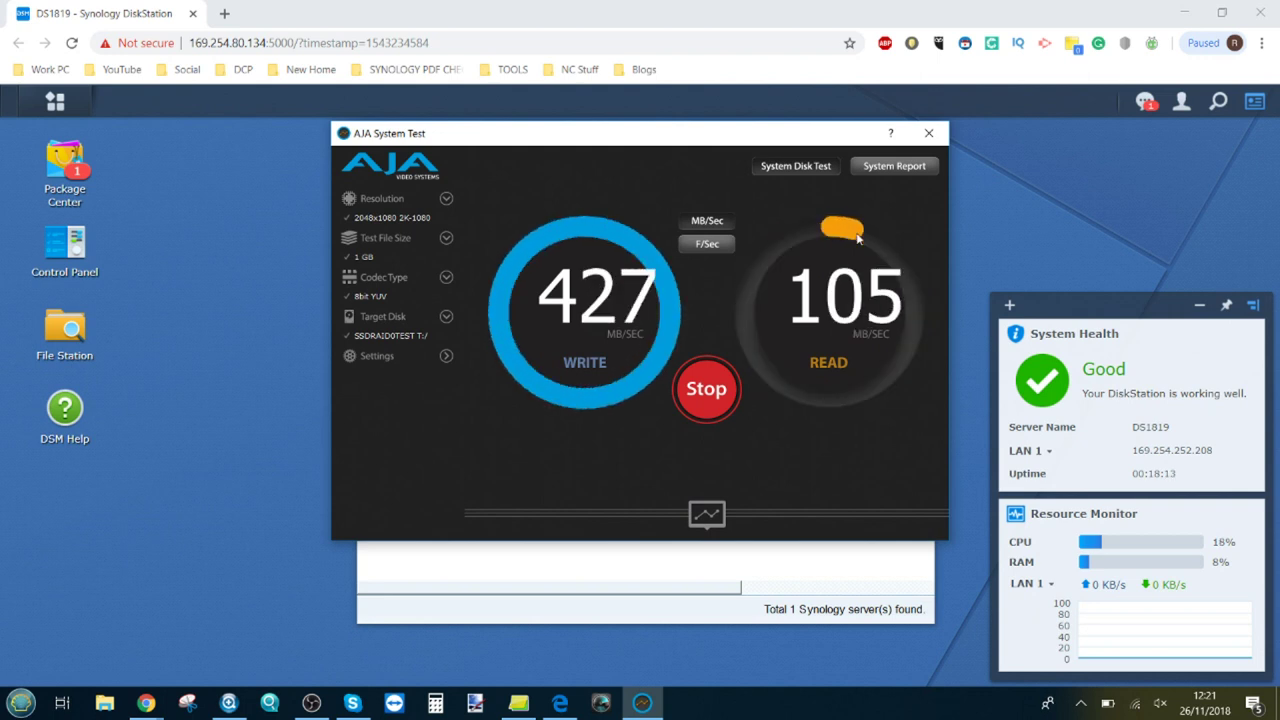
left_click(928, 134)
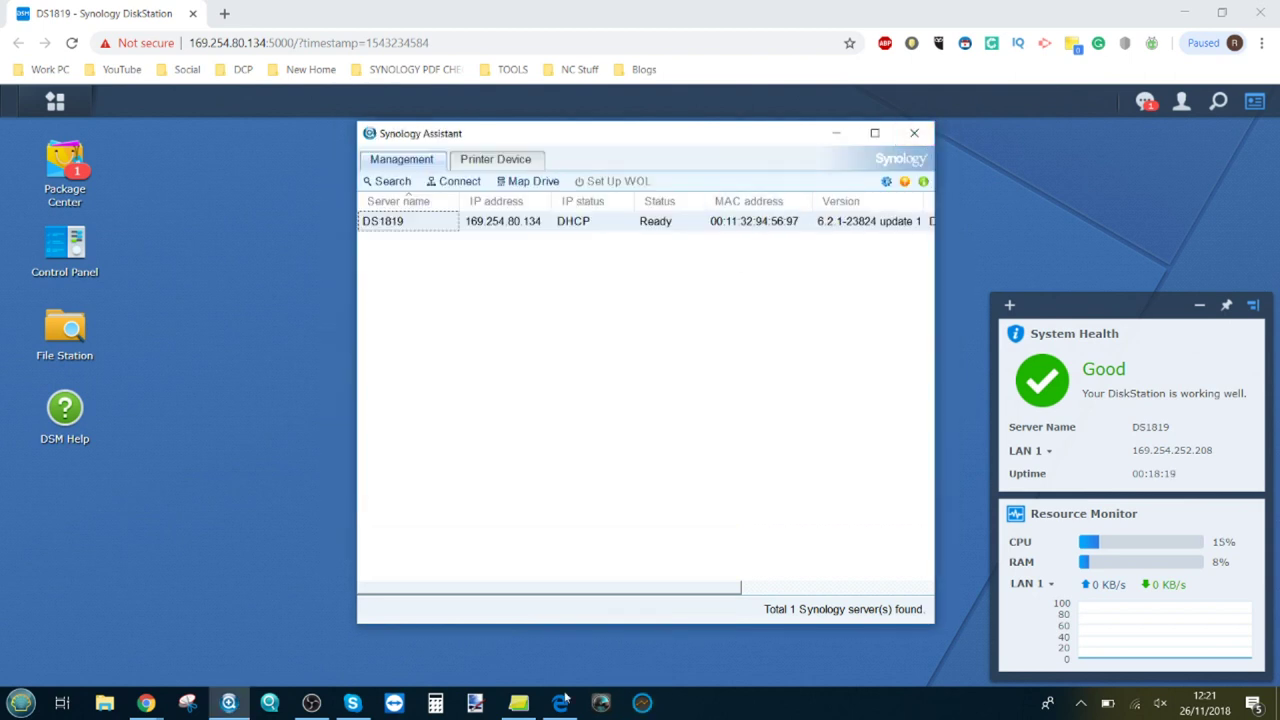
Step: Set Blackmagic Disk Speed Test's target to SSDRAID0TEST (T:) and start the speed test
left_click(601, 703)
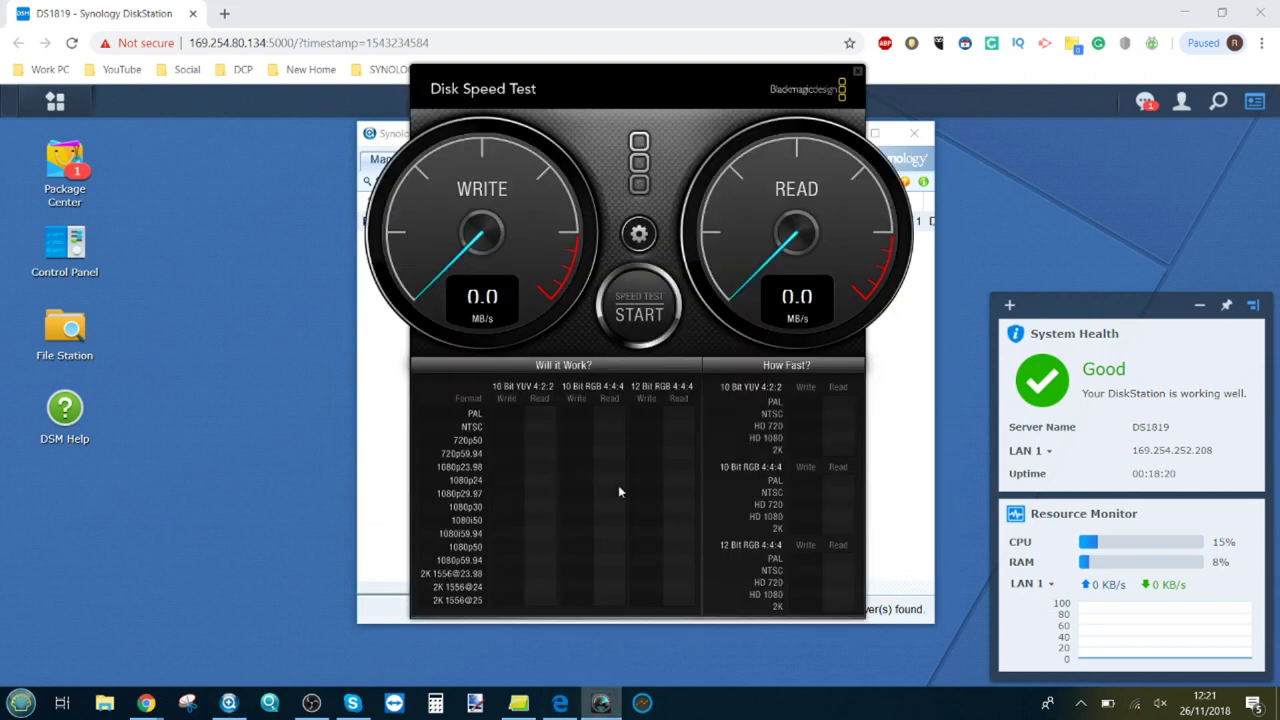
left_click(639, 234)
left_click(624, 271)
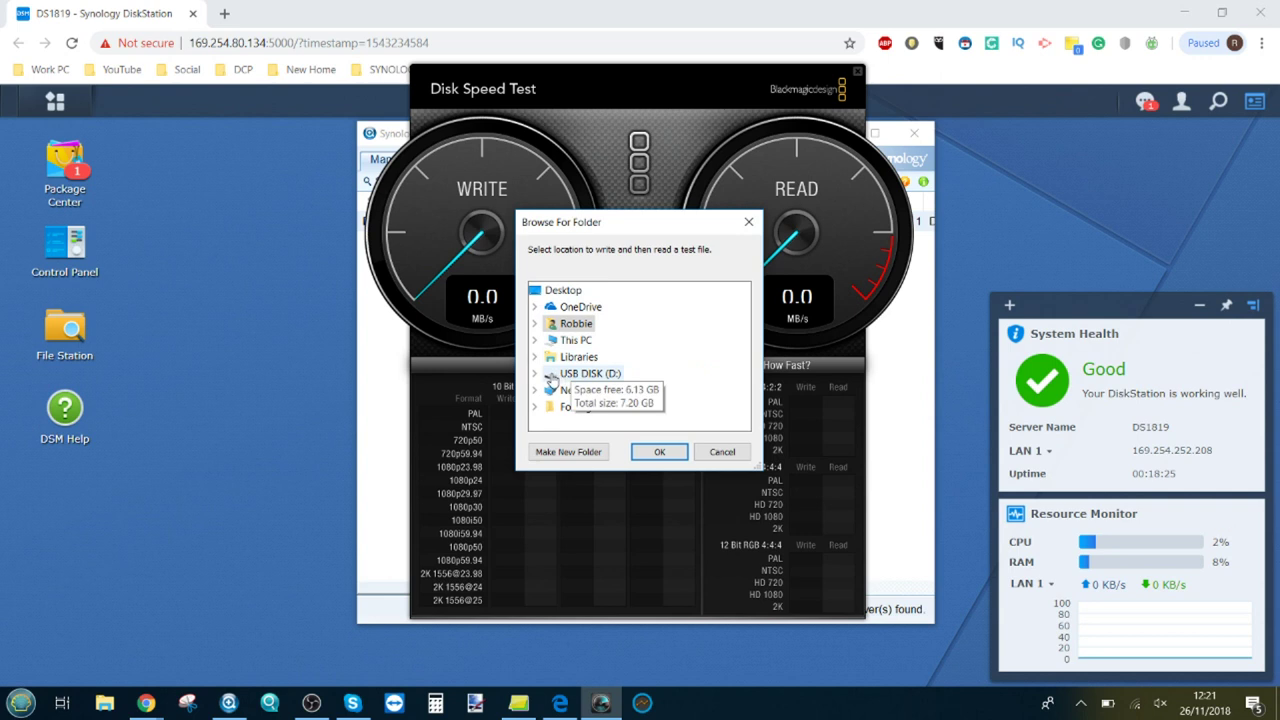
left_click(535, 341)
scroll(586, 357, "down", 5)
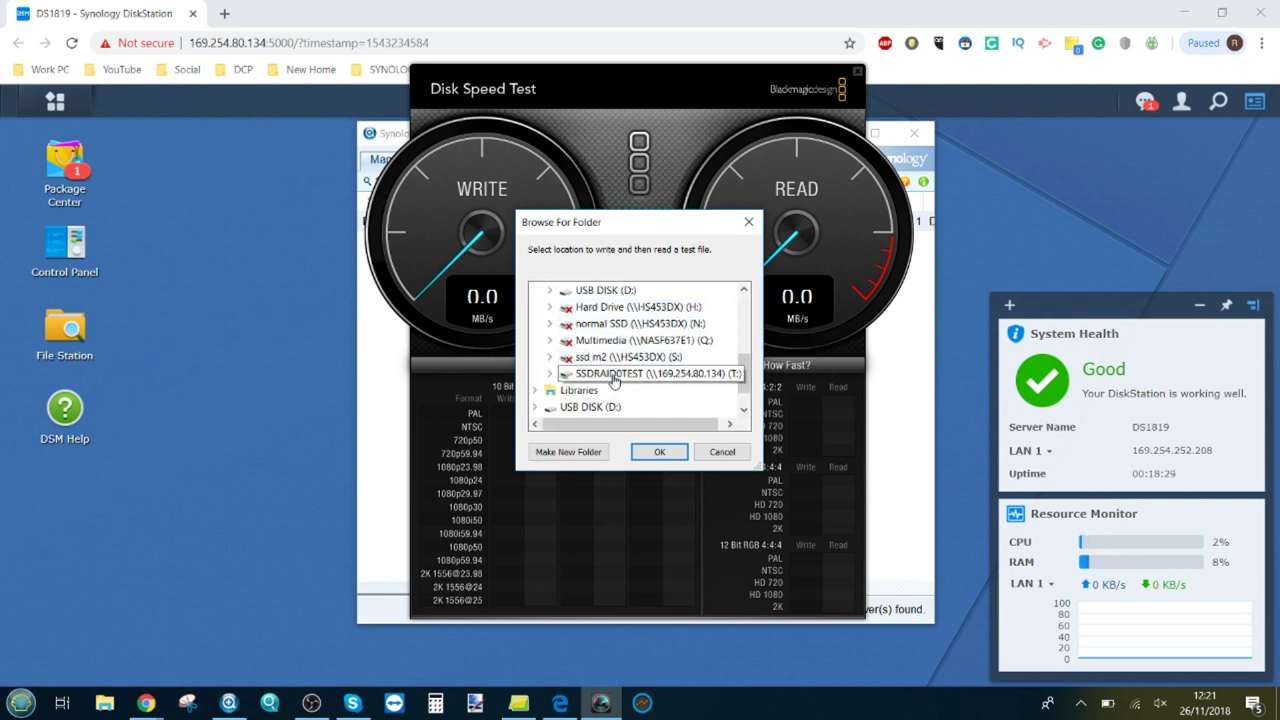
left_click(614, 375)
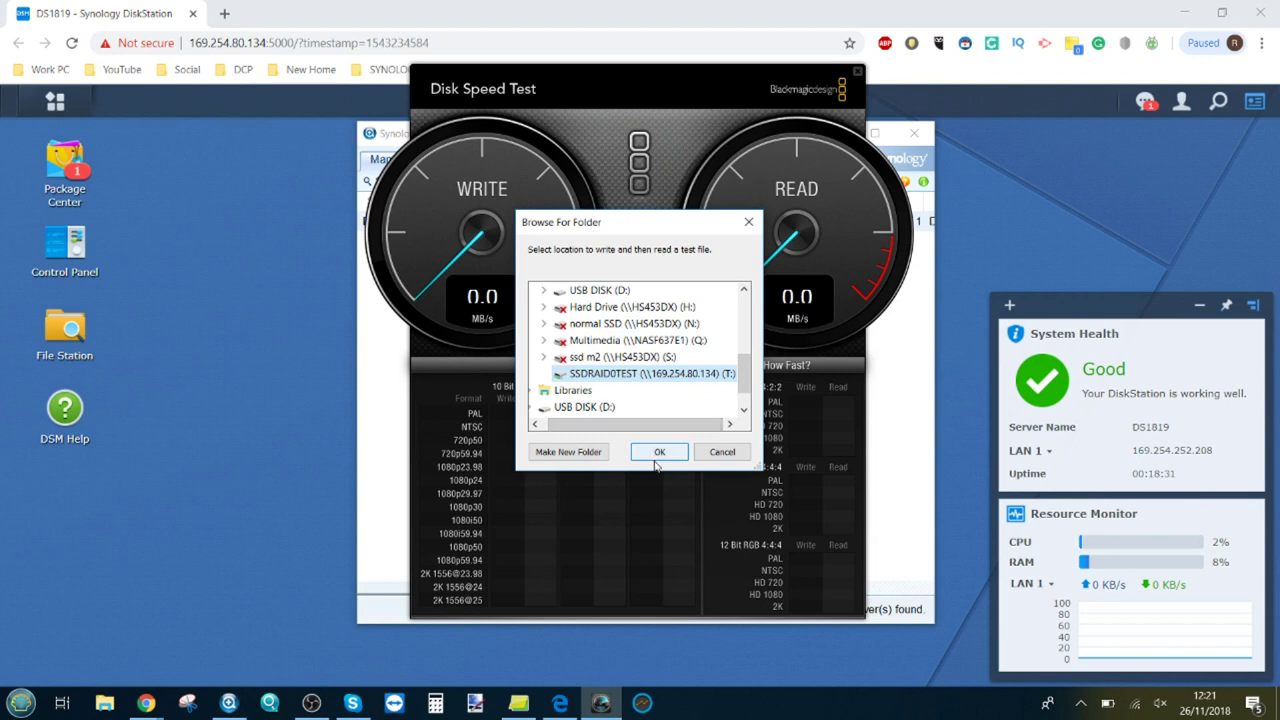
left_click(659, 456)
left_click(640, 234)
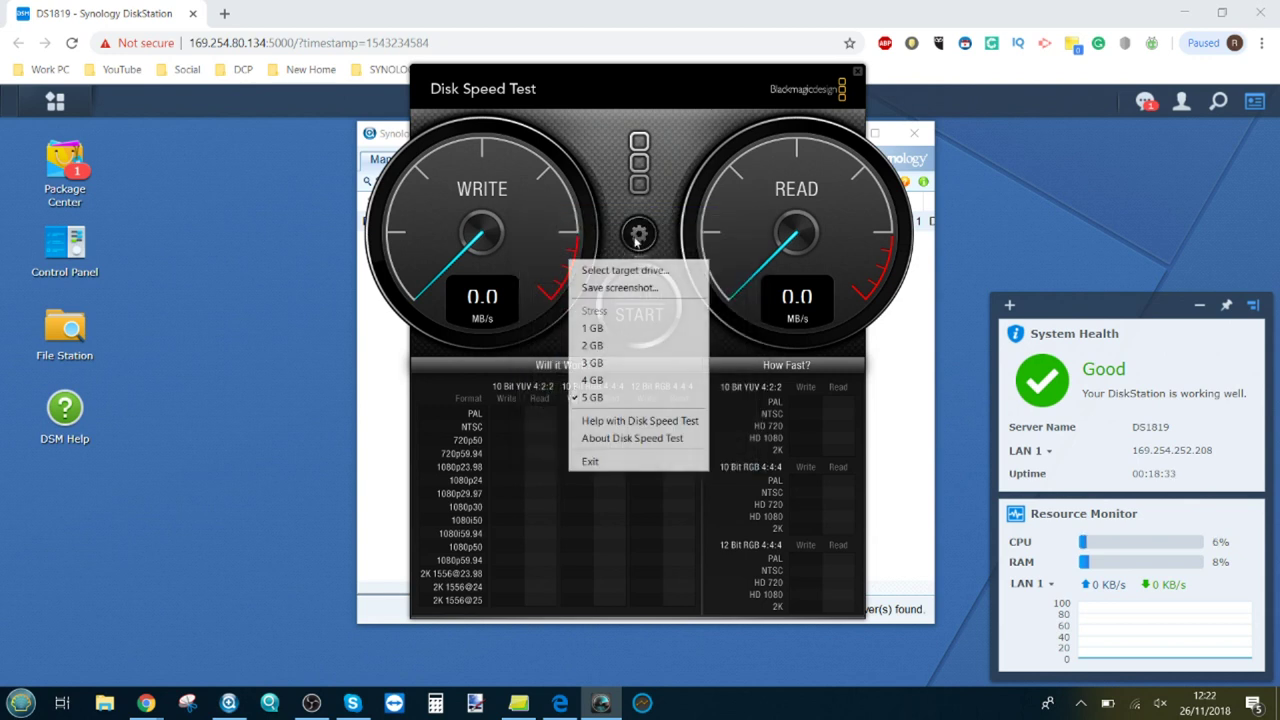
left_click(614, 326)
left_click(645, 312)
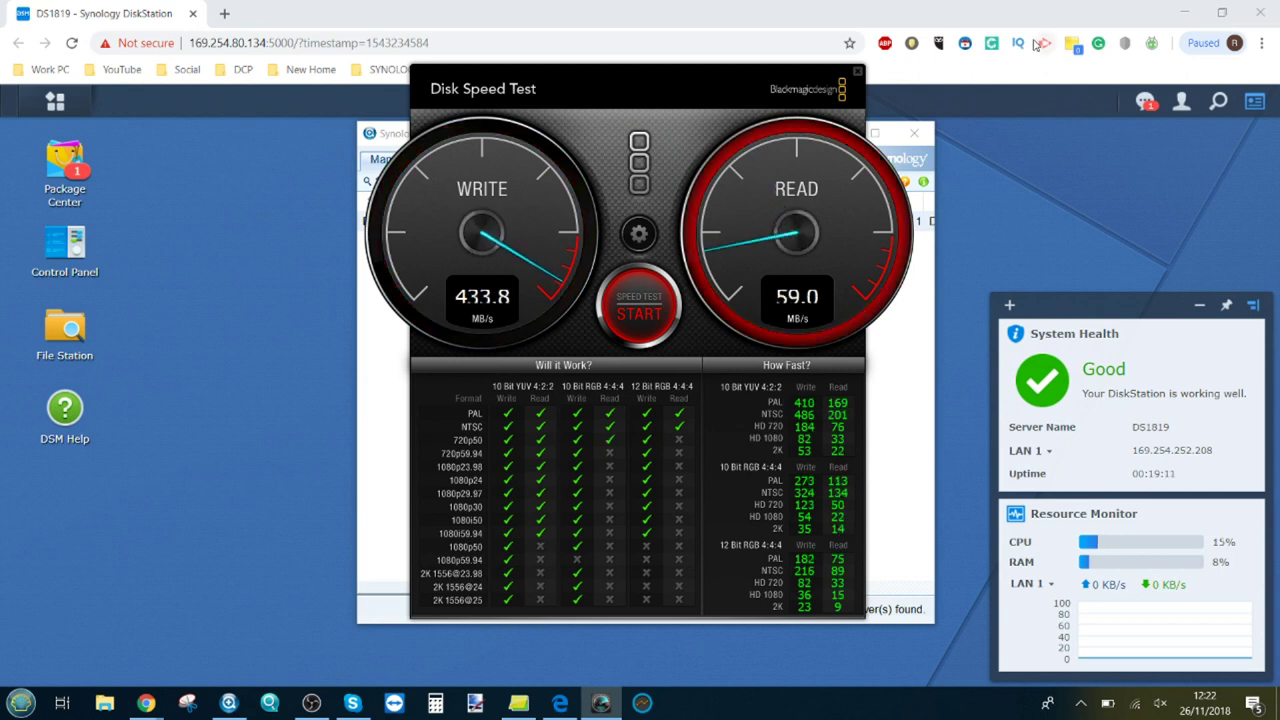
Step: Copy the eight most recent folders from the Footage folder
left_click(857, 72)
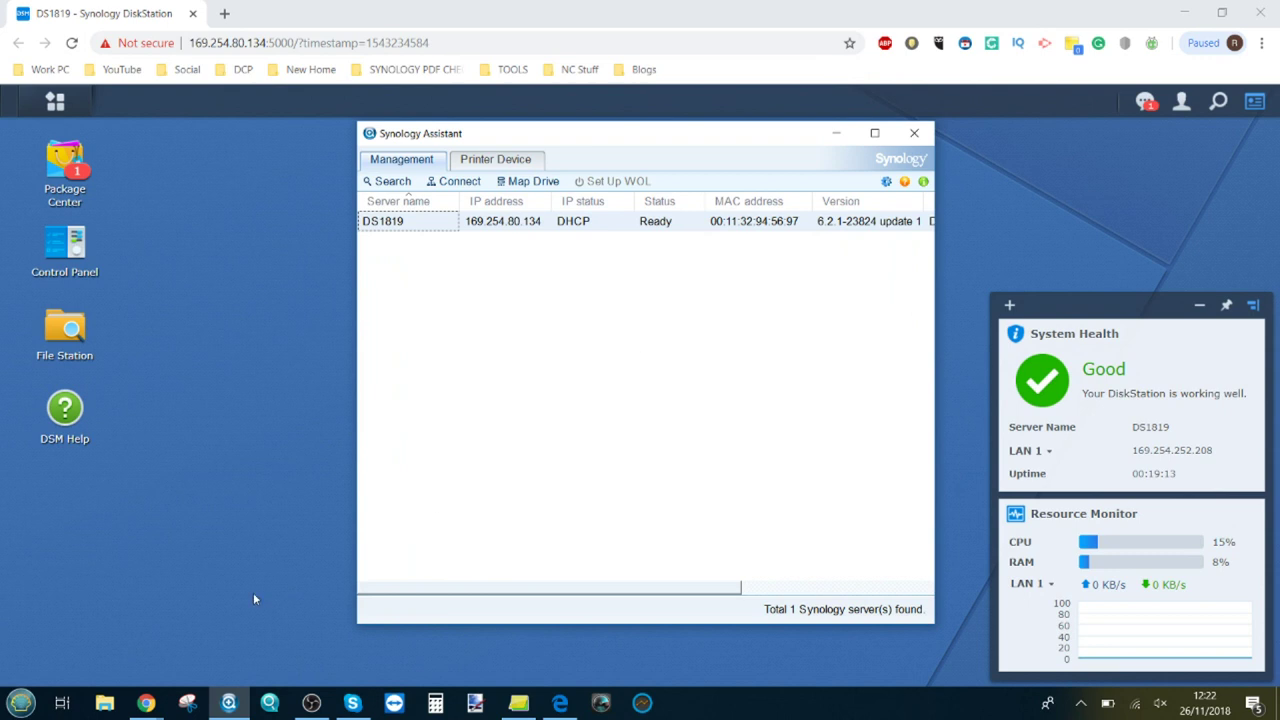
left_click(104, 703)
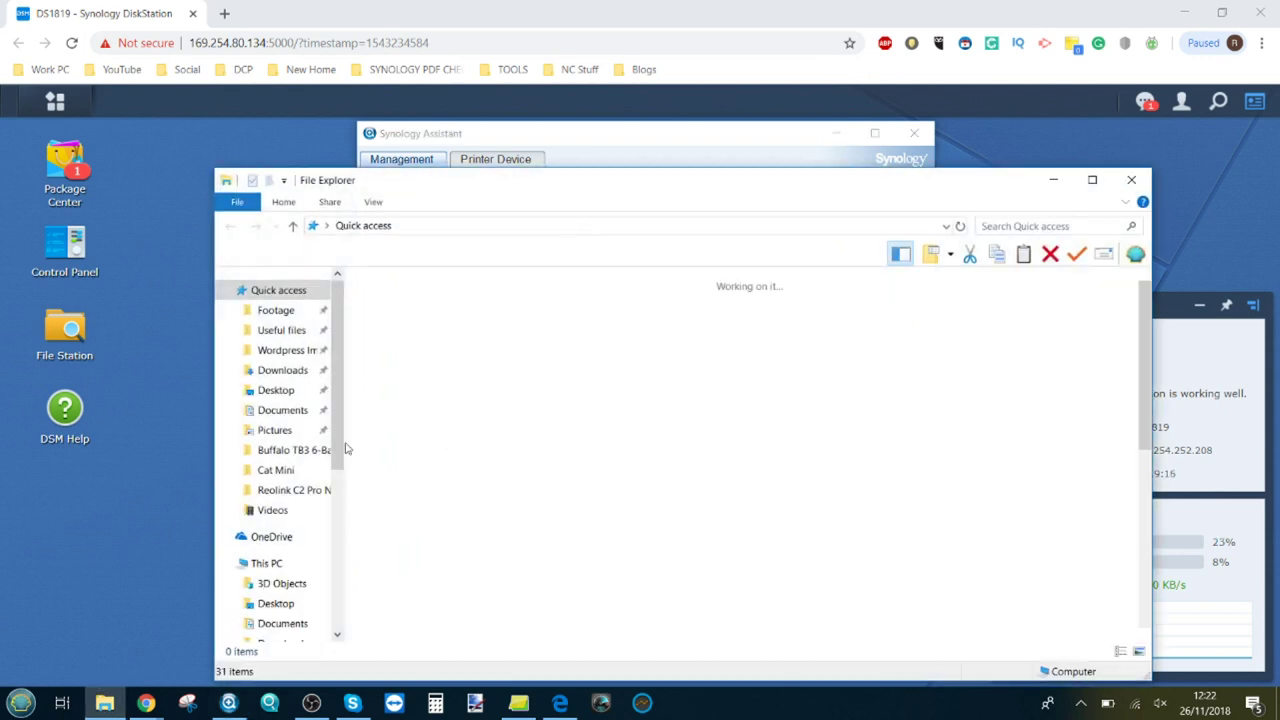
left_click(276, 311)
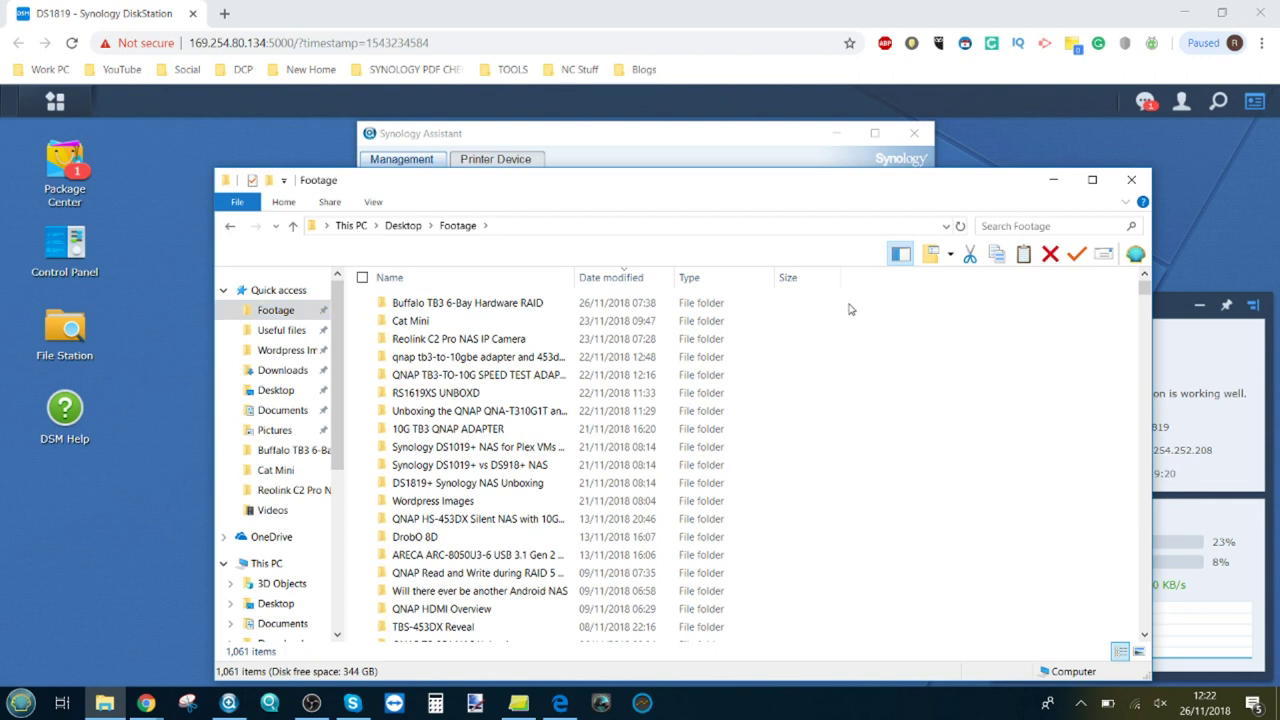
left_click_drag(849, 302, 484, 432)
right_click(480, 430)
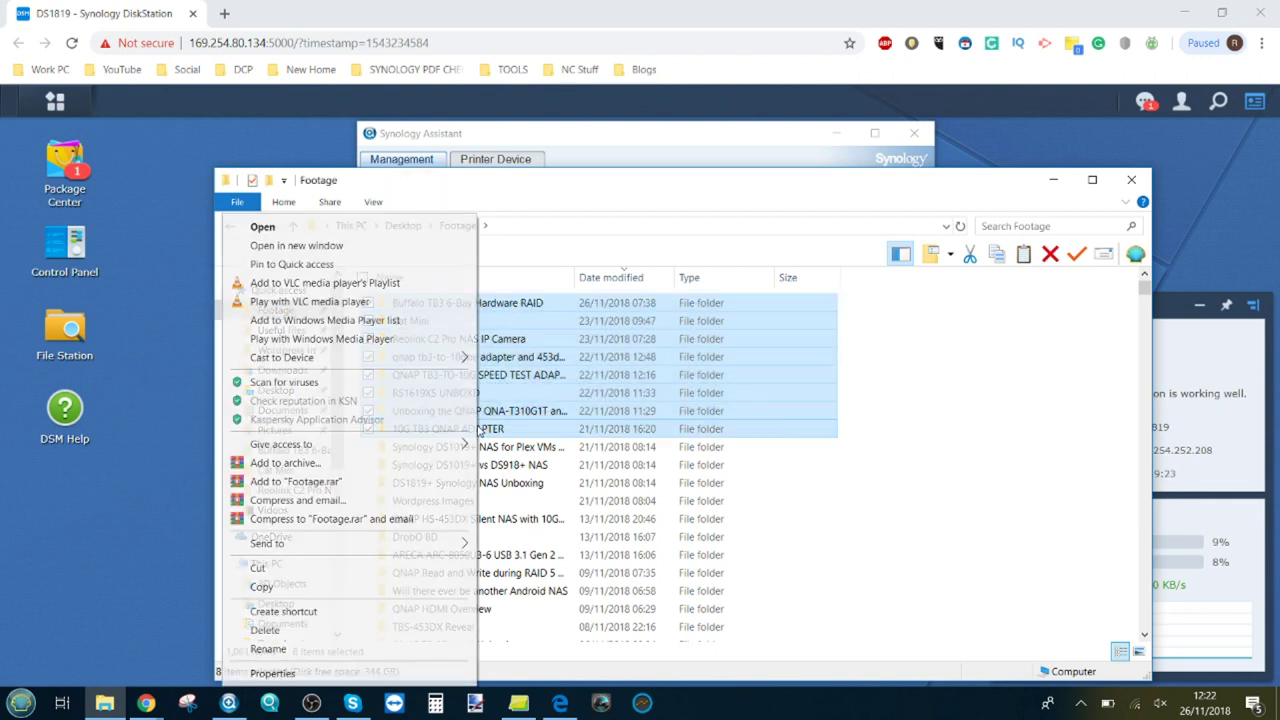
left_click(292, 587)
Step: Paste the copied folders onto the SSDRAID0TEST (T:) drive
scroll(266, 459, "down", 5)
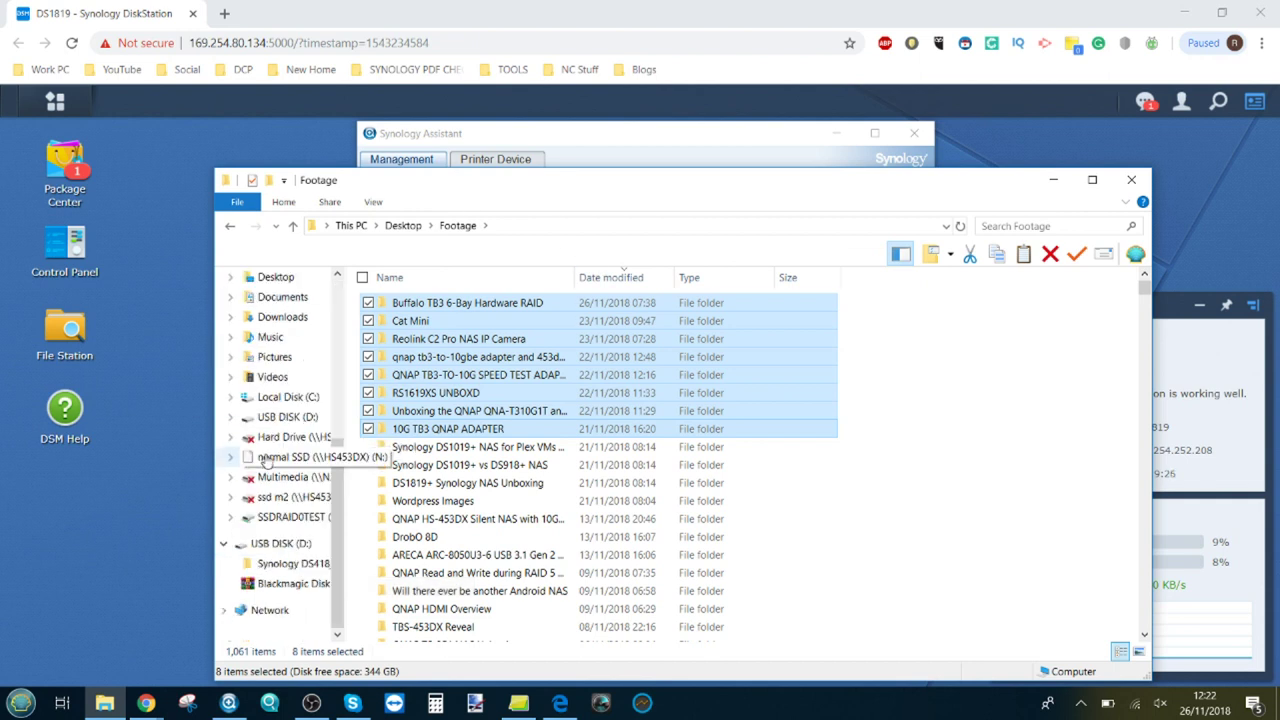
left_click(287, 518)
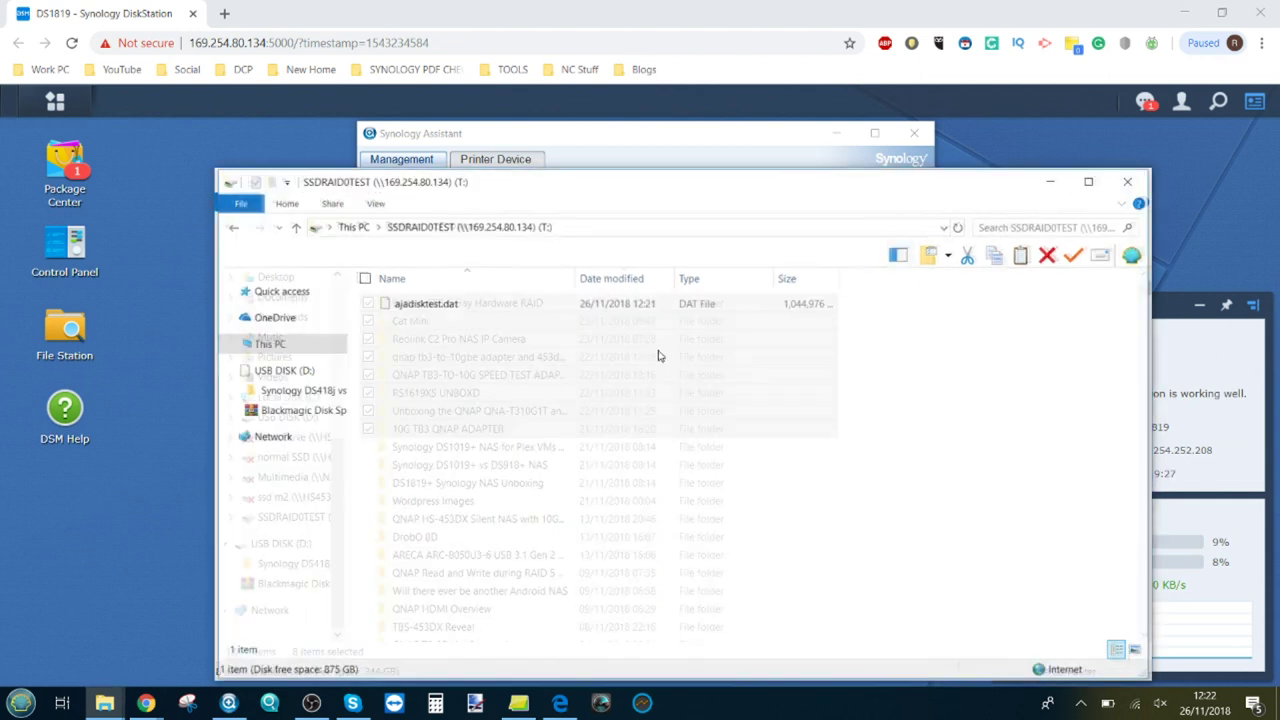
right_click(589, 388)
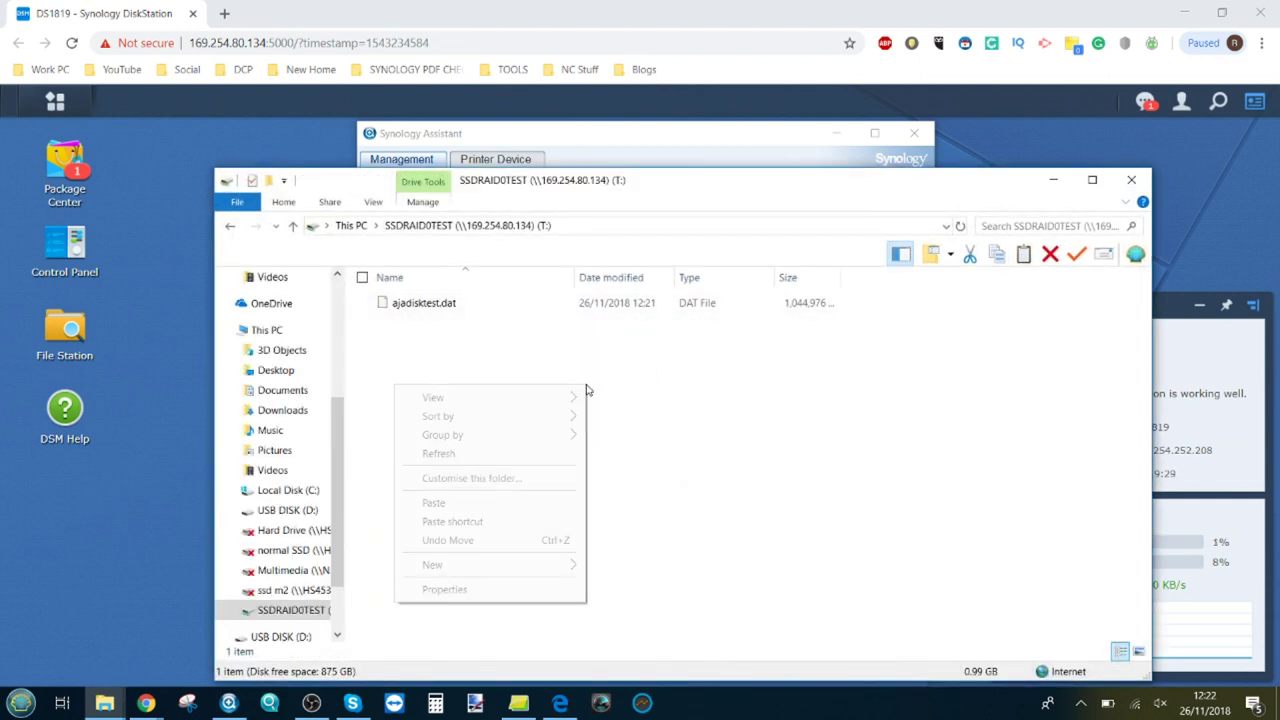
left_click(437, 504)
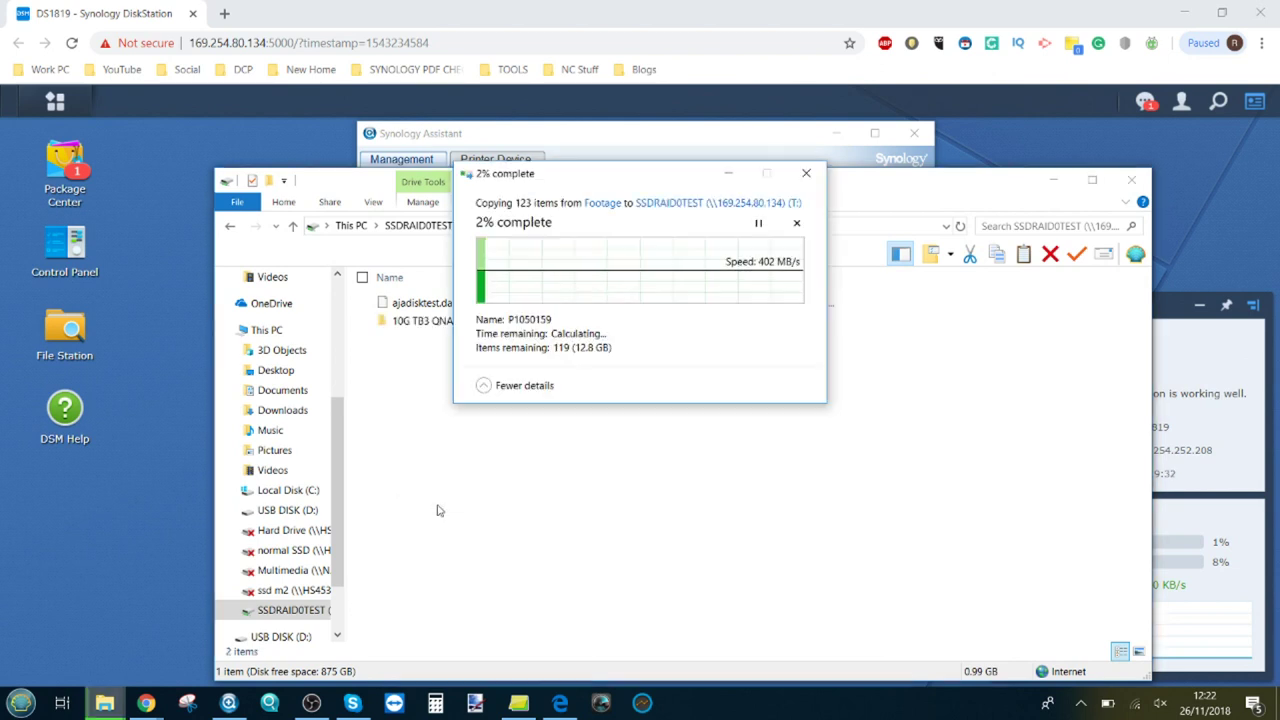